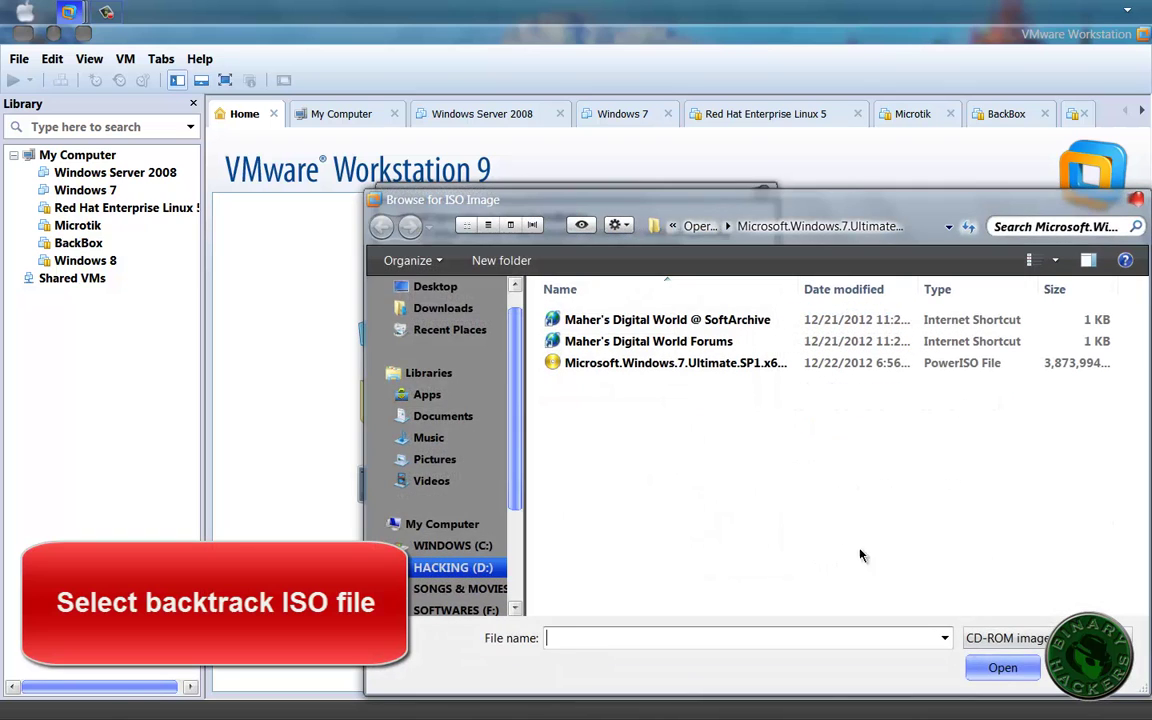
- Load the BackTrack ISO from the desktop's BT5R3-GNOME-32 folder as the installer image and choose Linux, Ubuntu as the guest operating system
click(420, 286)
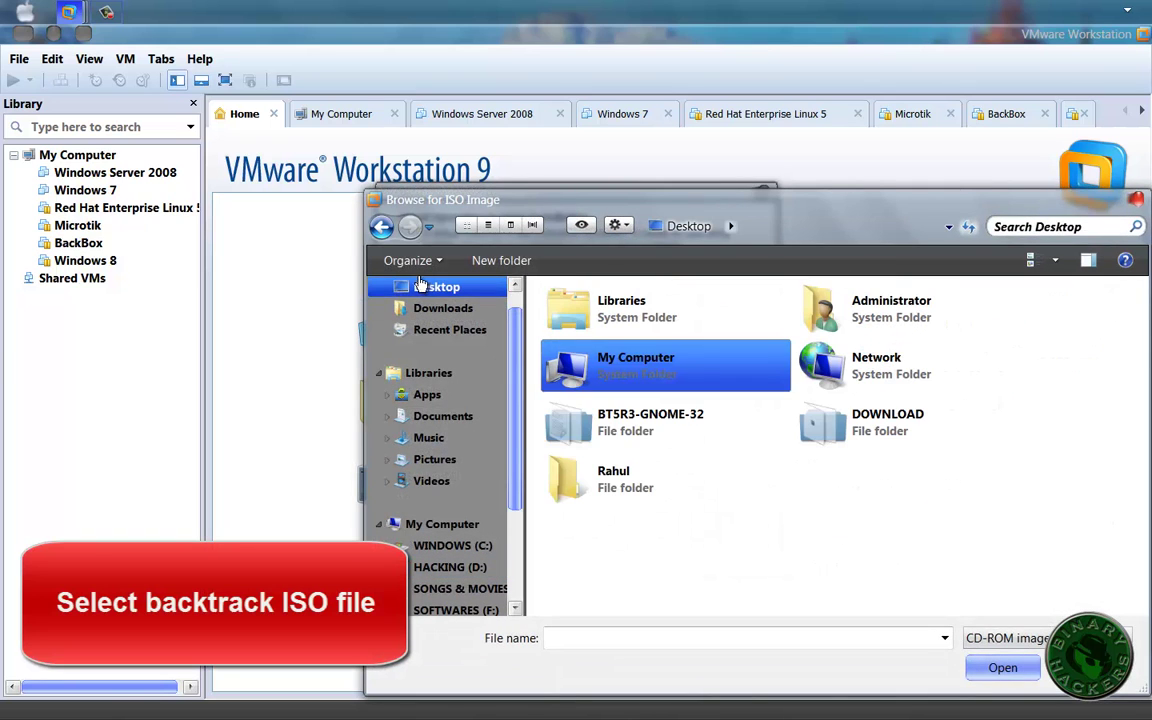
double_click(632, 440)
double_click(630, 320)
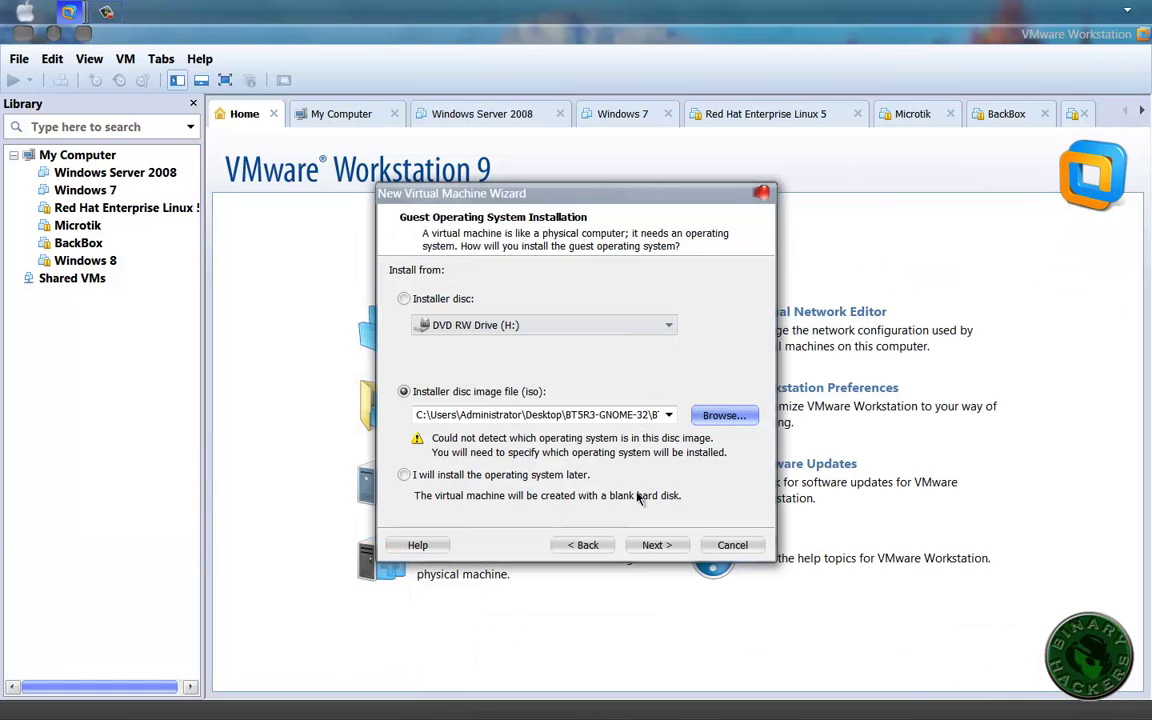
click(650, 546)
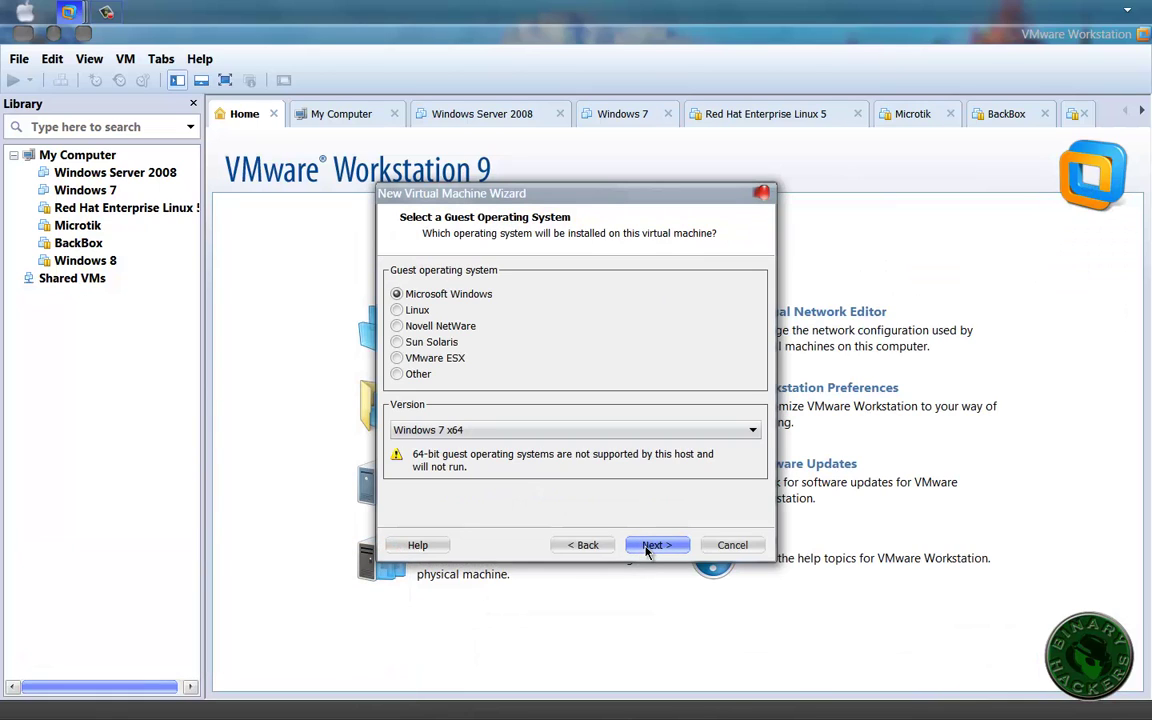
click(418, 311)
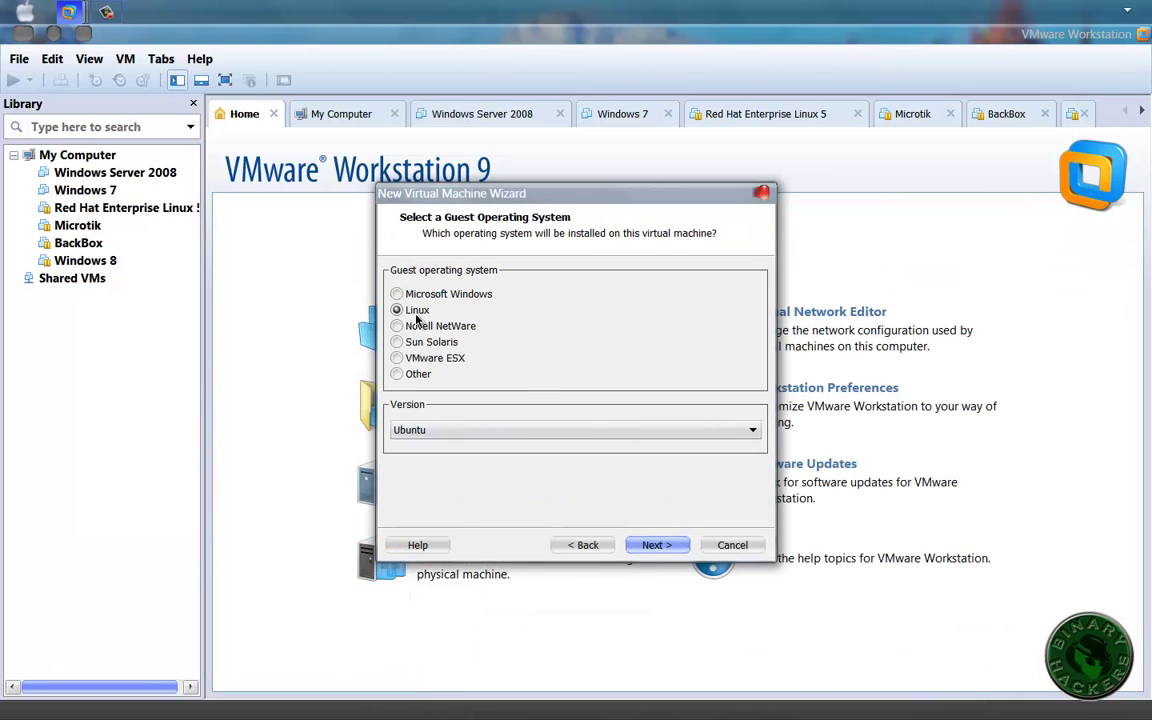
click(659, 547)
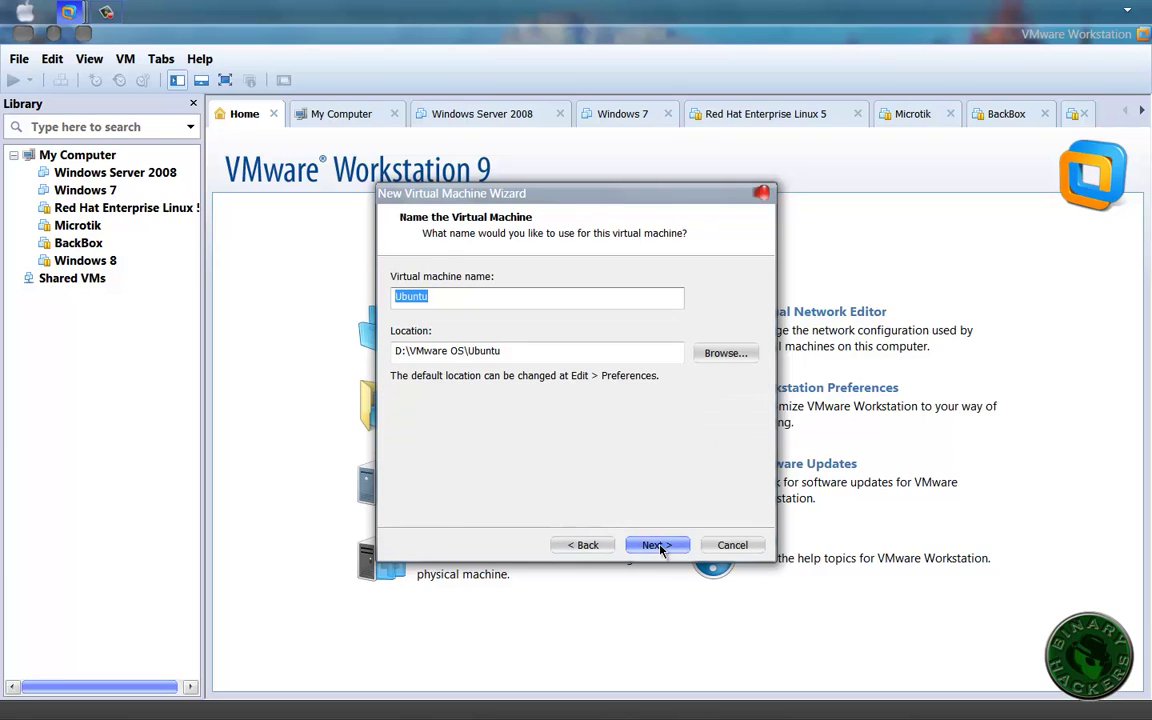
- Name the virtual machine Backtrack 5 R3 and copy its location path
text(Backtrack)
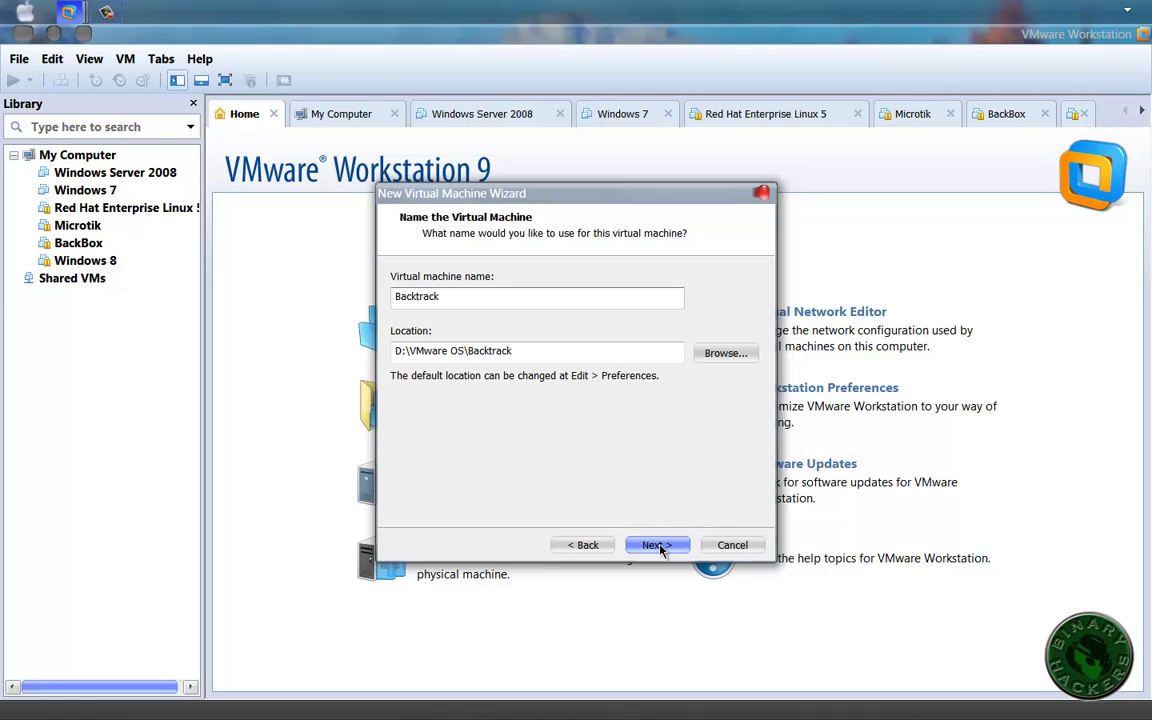
text( 5 R3)
drag(538, 351, 384, 352)
key(ctrl+c)
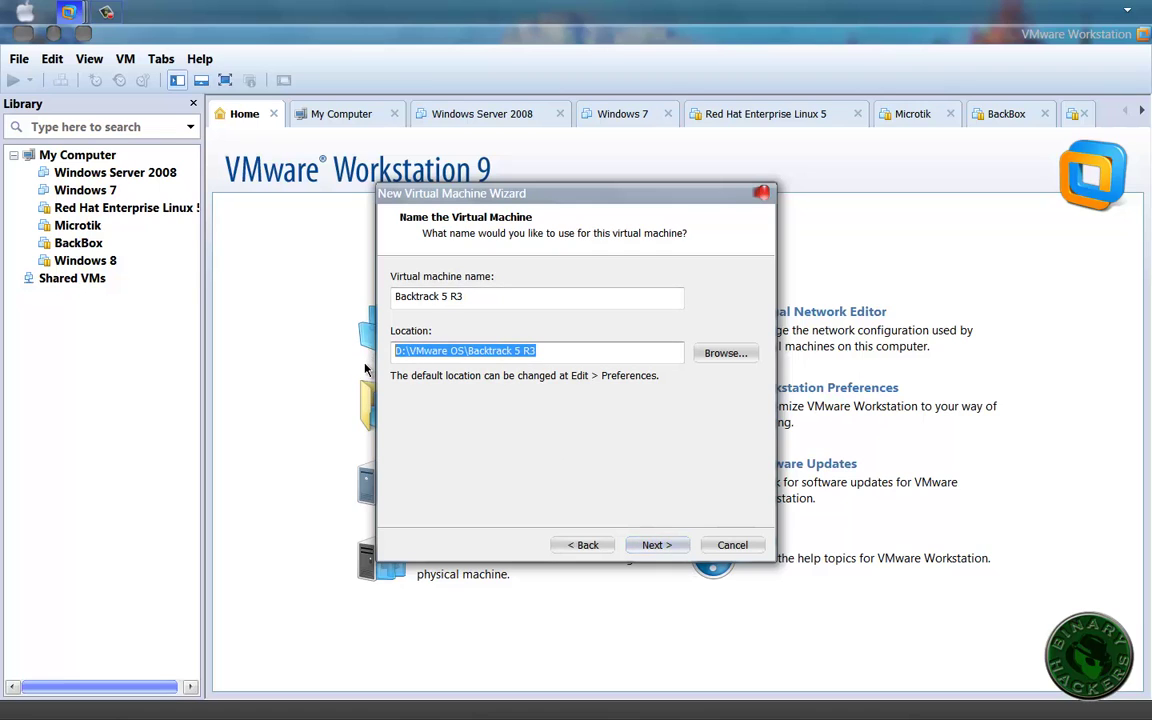
click(668, 547)
- Accept the default hardware options, including 1024 MB memory, NAT networking, the LSI Logic controller and a SCSI disk
click(668, 549)
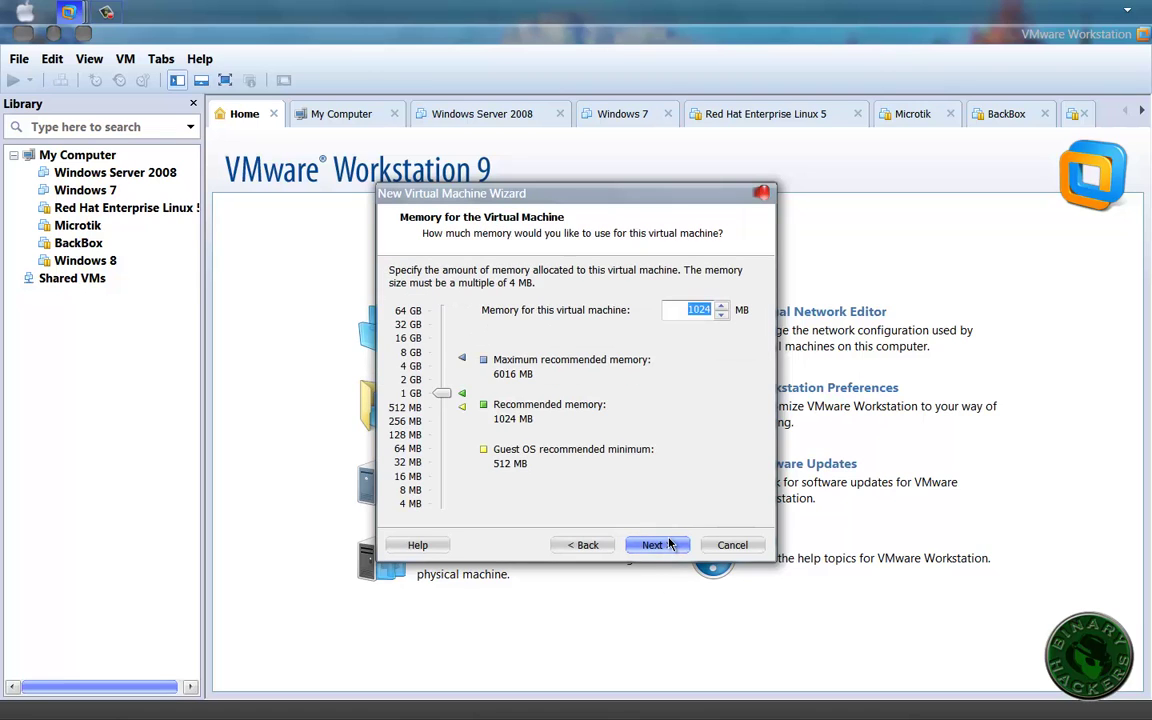
click(671, 544)
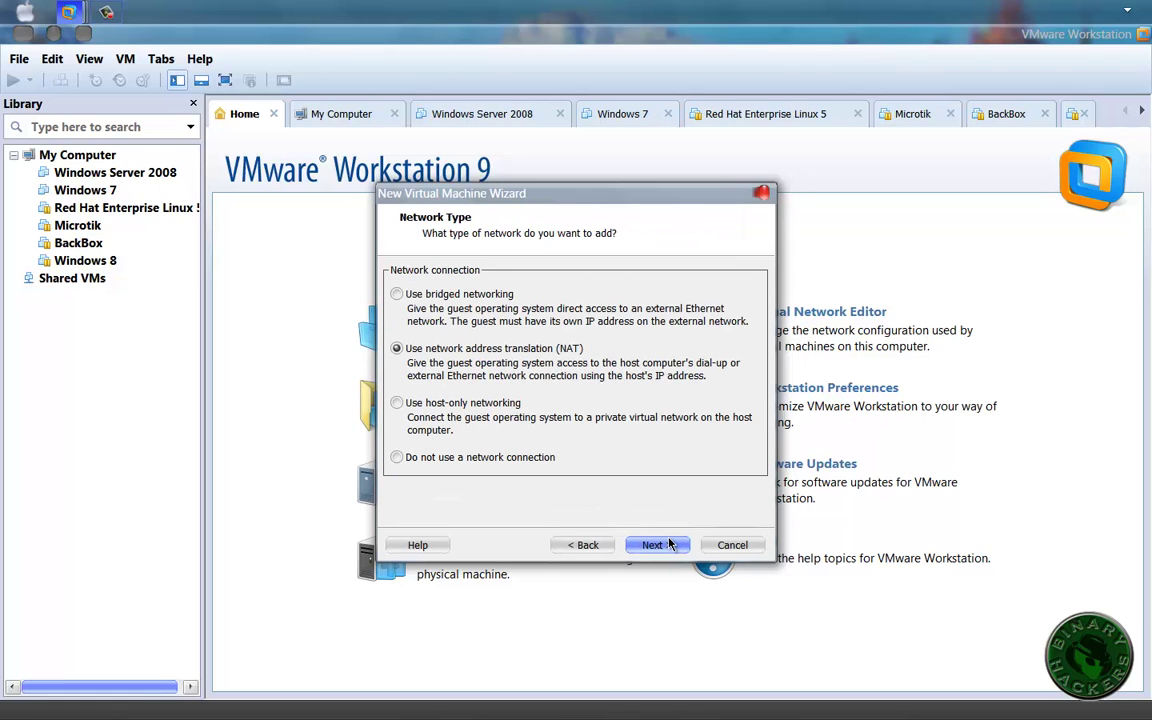
click(671, 544)
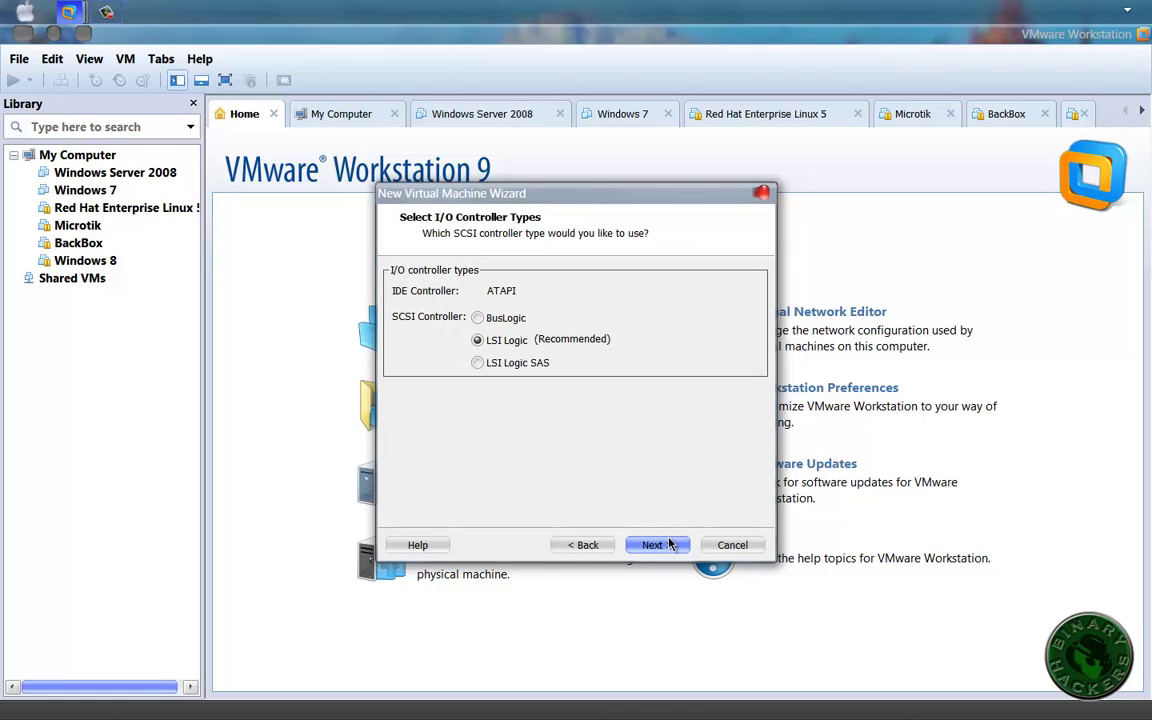
click(670, 544)
click(670, 544)
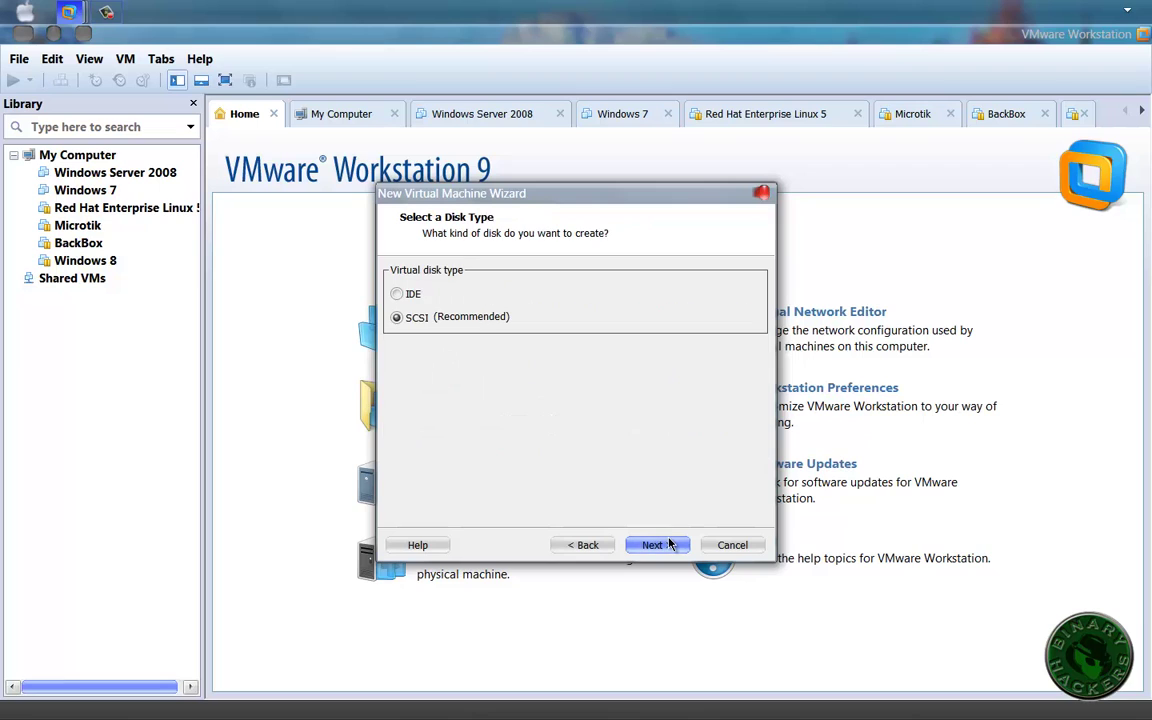
click(670, 544)
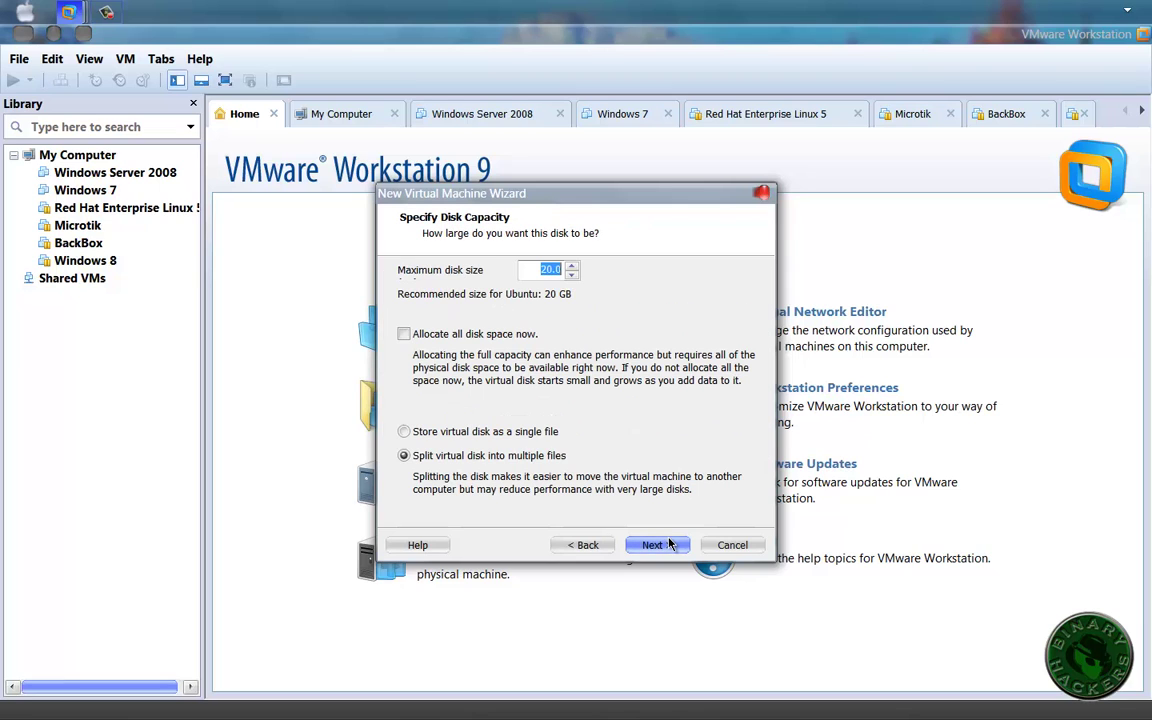
- Store the 20 GB disk as a single file at D:\VMware OS\Backtrack 5 R3\Backtrack 5 R3.vmdk and finish creating the virtual machine
click(522, 433)
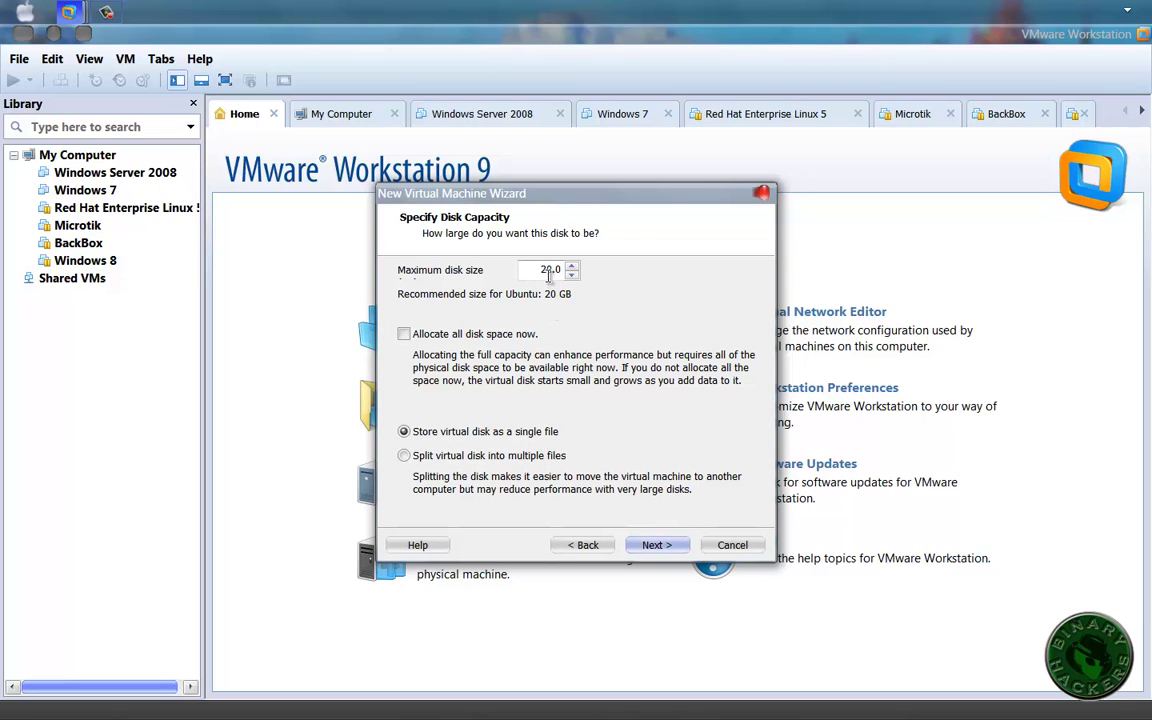
click(657, 545)
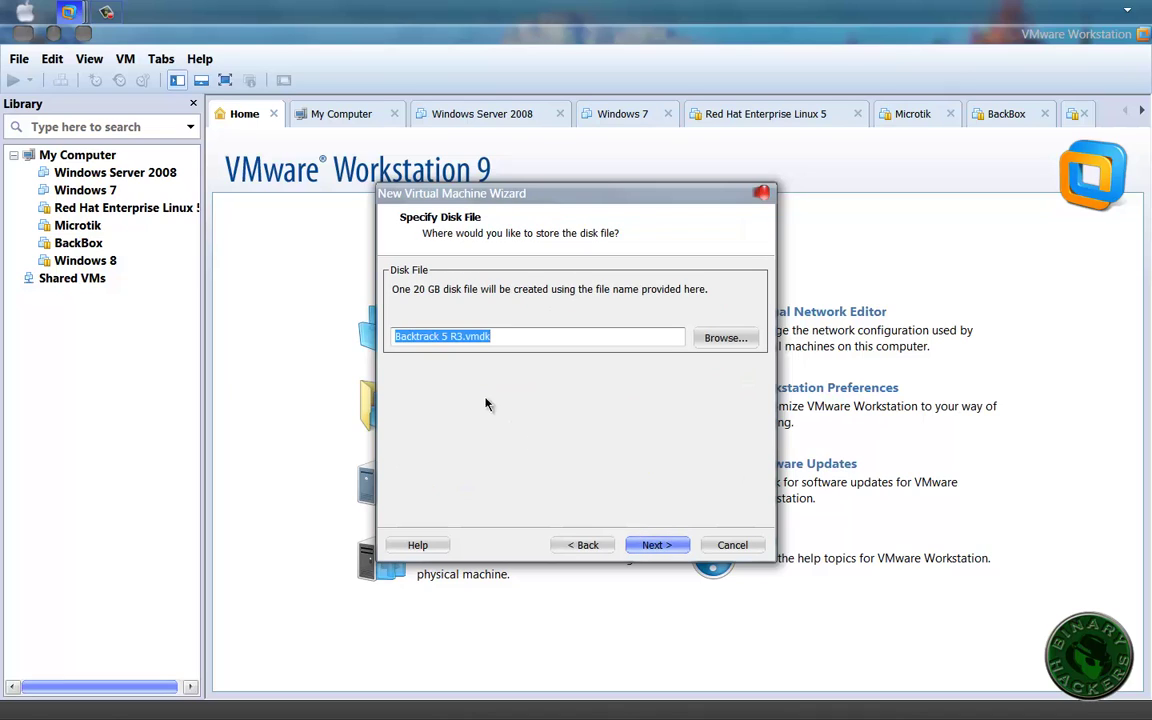
click(395, 339)
key(ctrl+v)
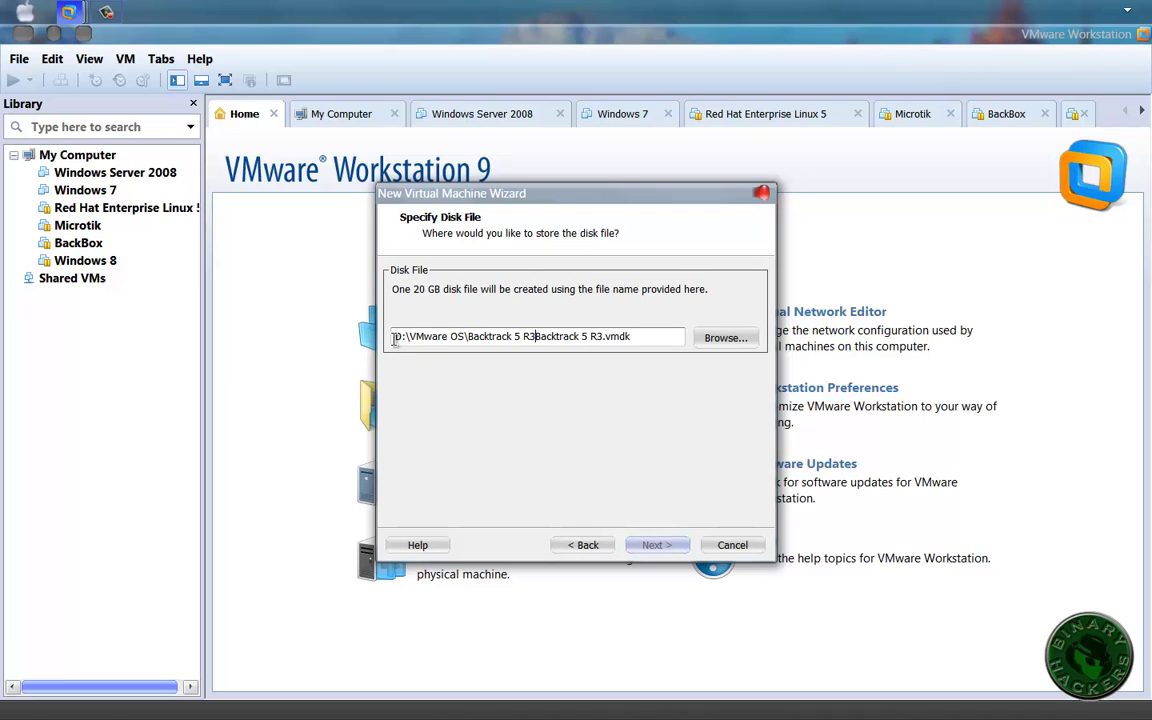
text(\)
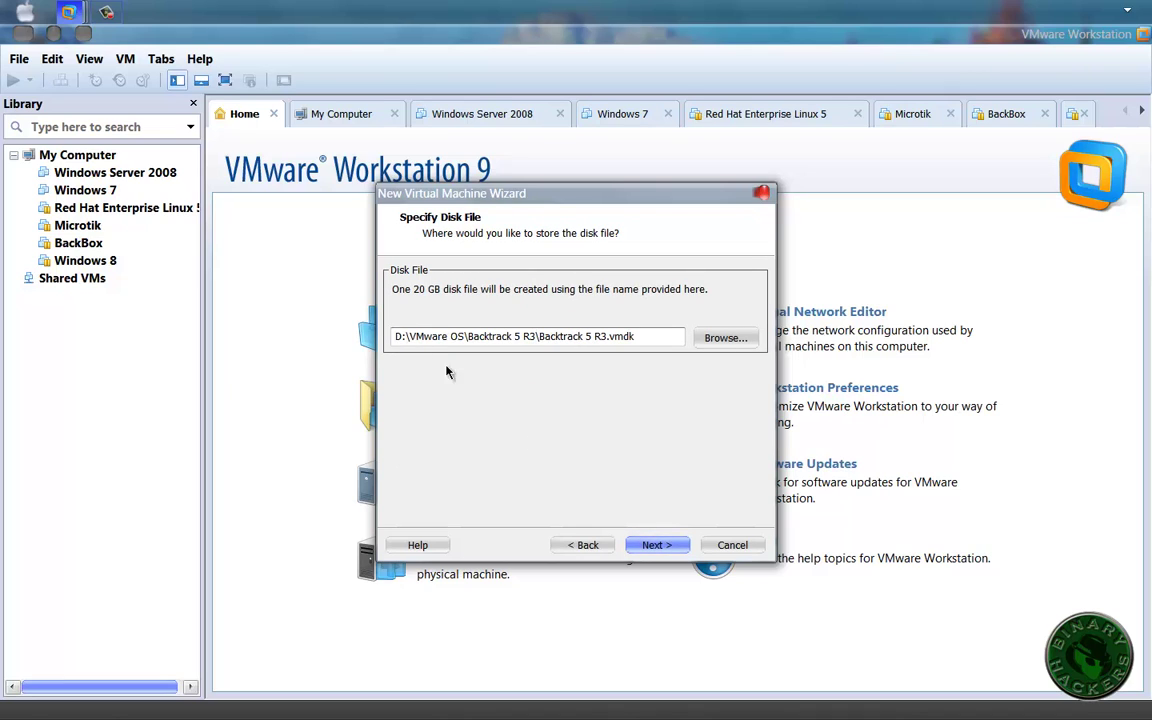
click(660, 546)
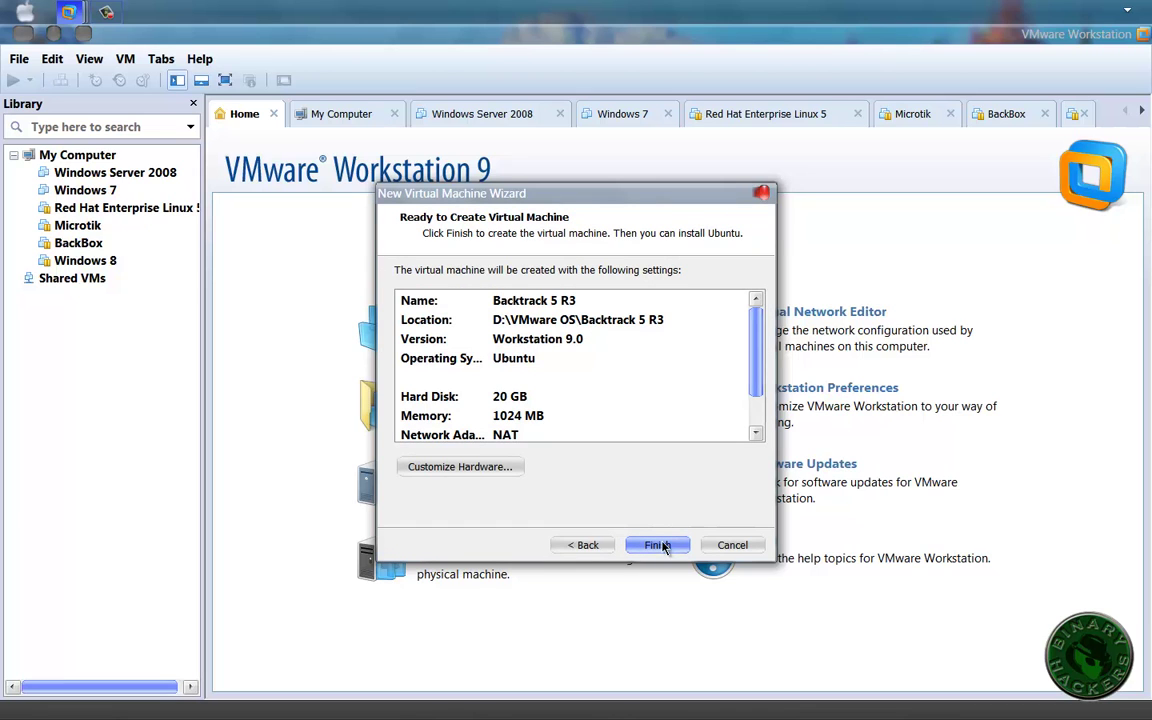
click(659, 546)
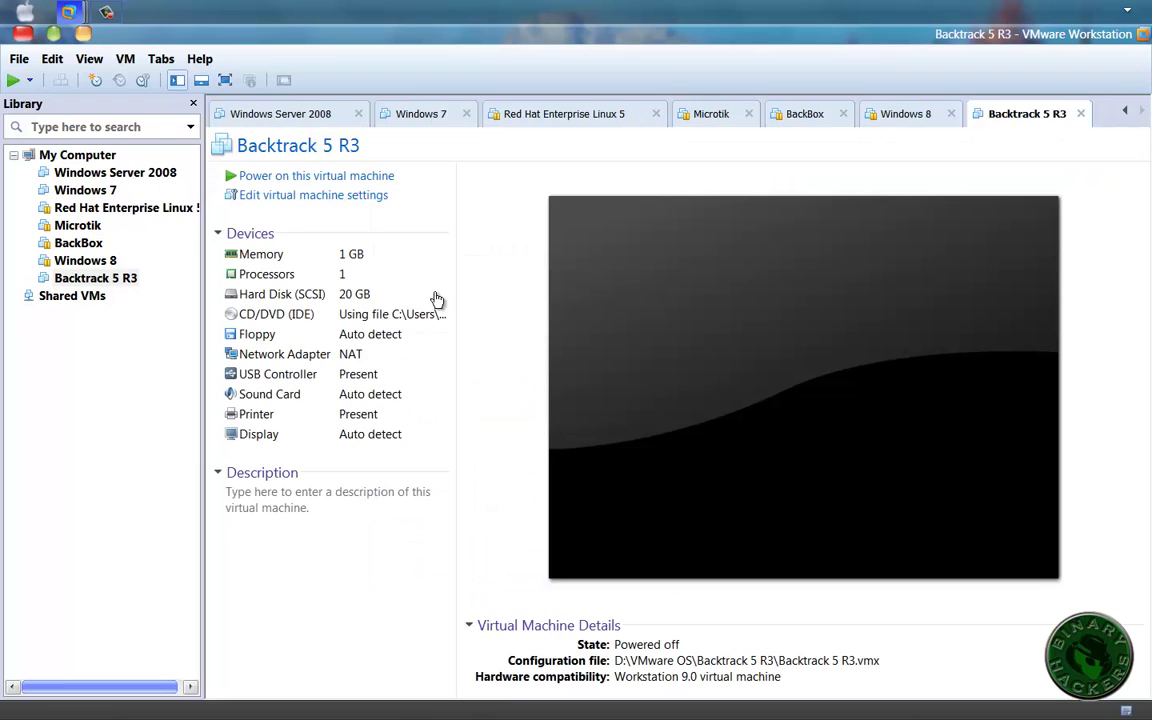
- Power on the Backtrack 5 R3 virtual machine and boot the live CD in Default Boot Text Mode
click(357, 180)
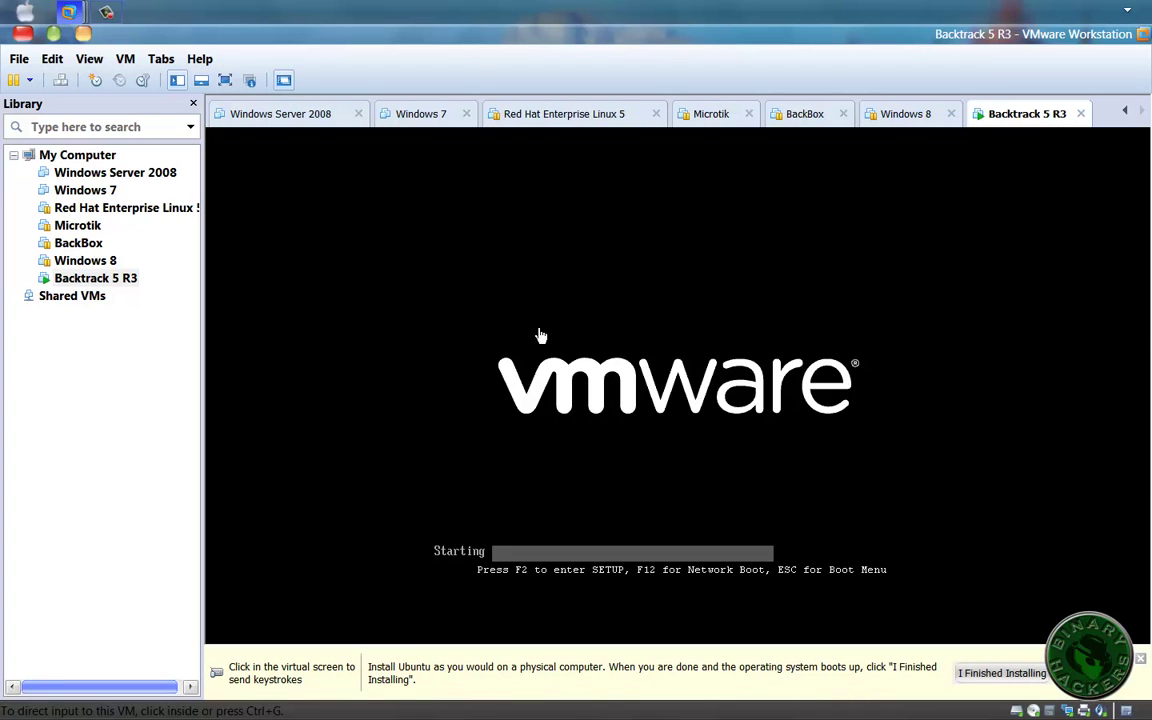
click(508, 314)
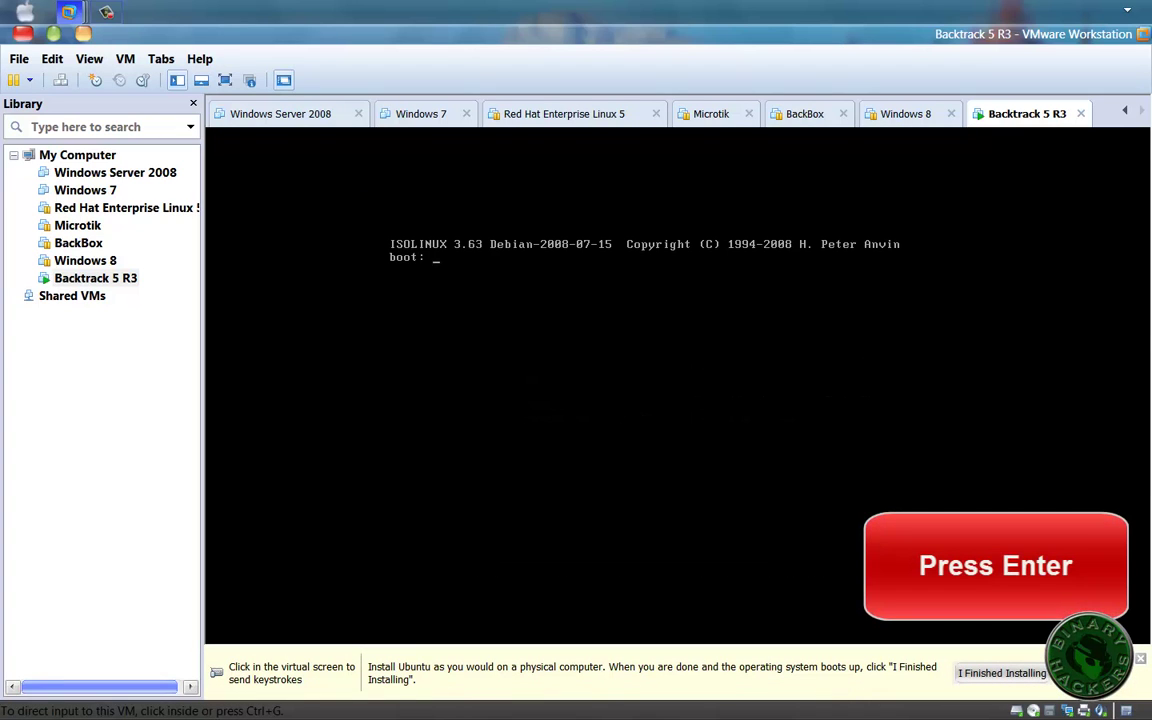
key(Return)
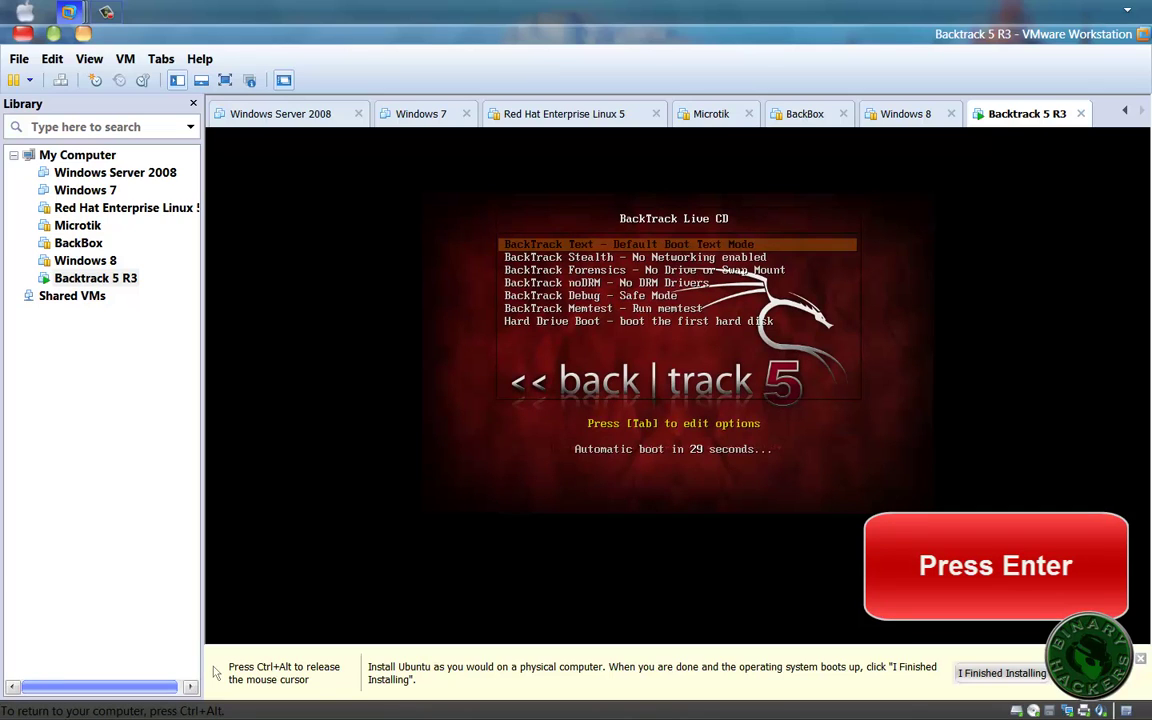
key(Return)
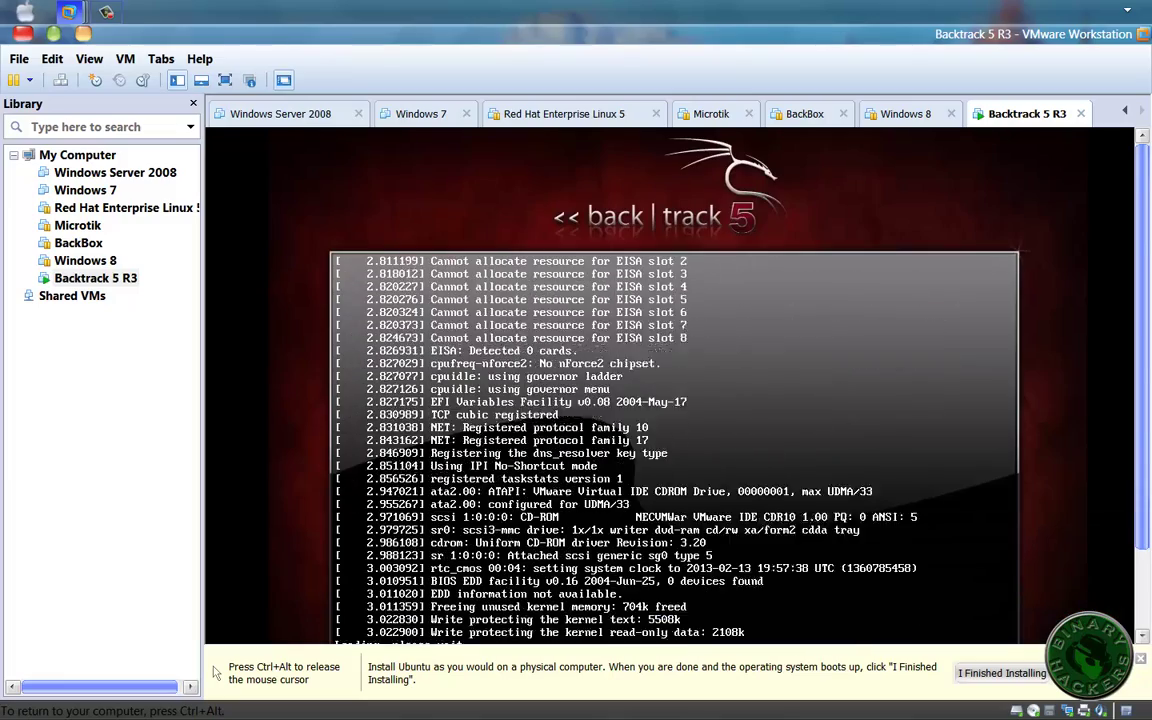
- Switch the virtual machine to full screen and launch the graphical desktop with the startx command
key(ctrl+alt)
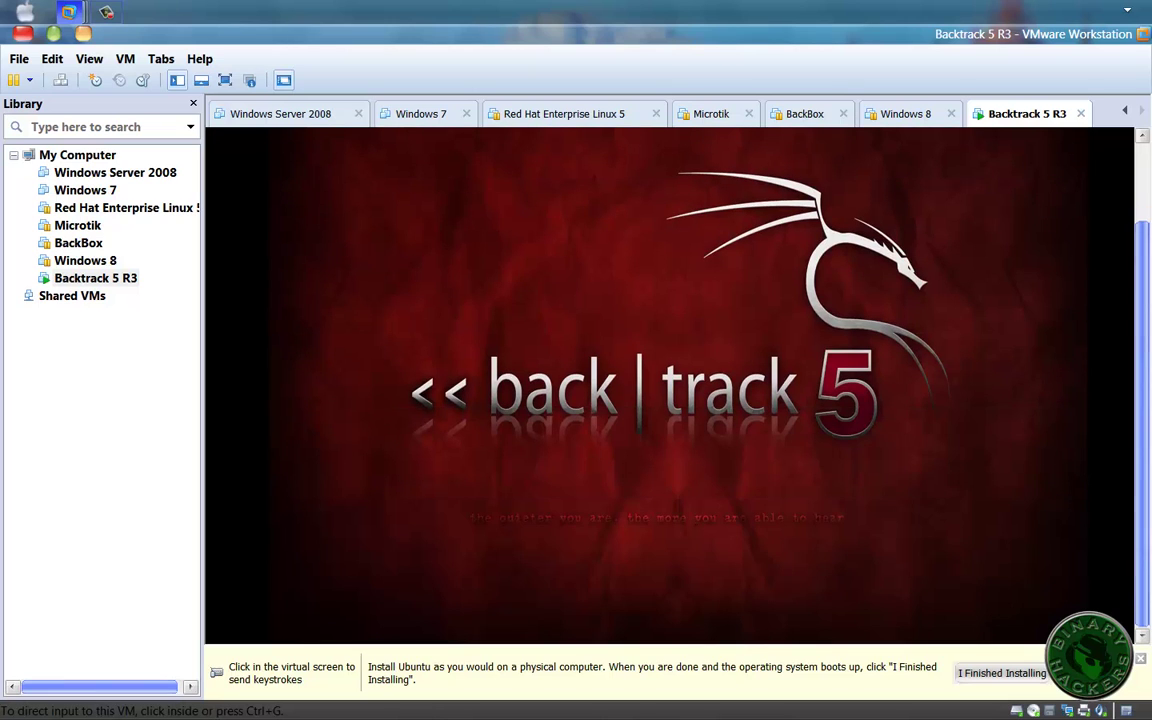
click(225, 80)
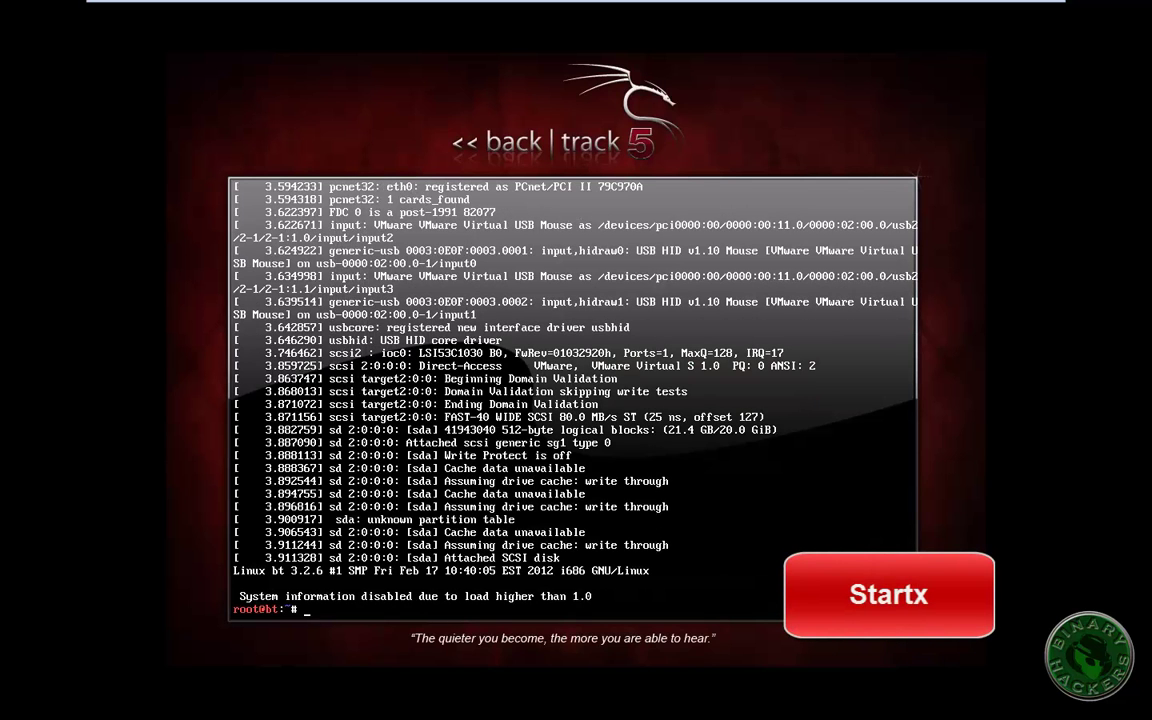
text(startx)
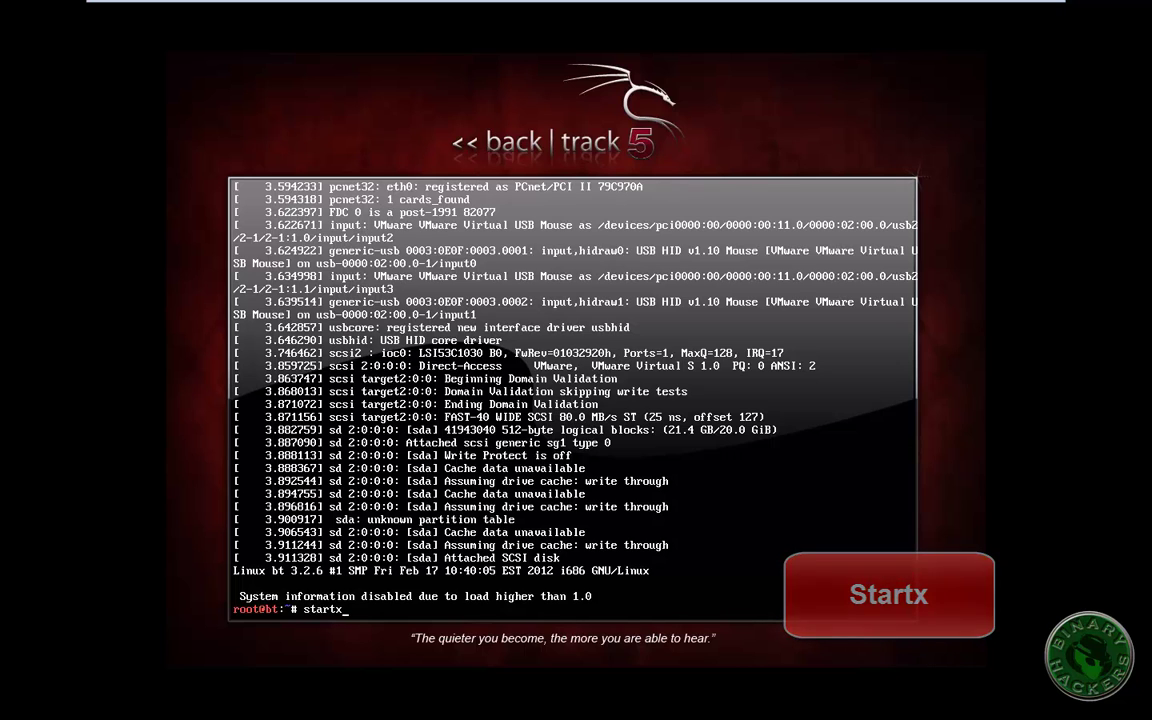
key(Return)
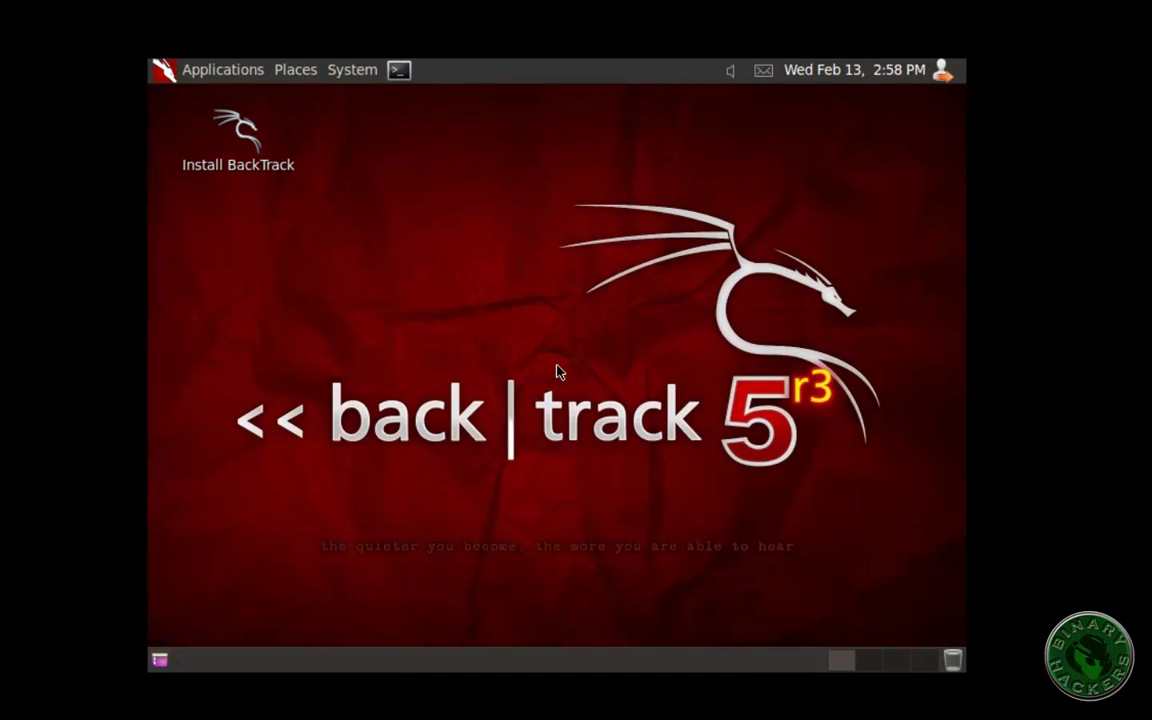
- Open the BackTrack installer from the desktop and continue with English as the language
click(250, 130)
right_click(250, 130)
click(305, 140)
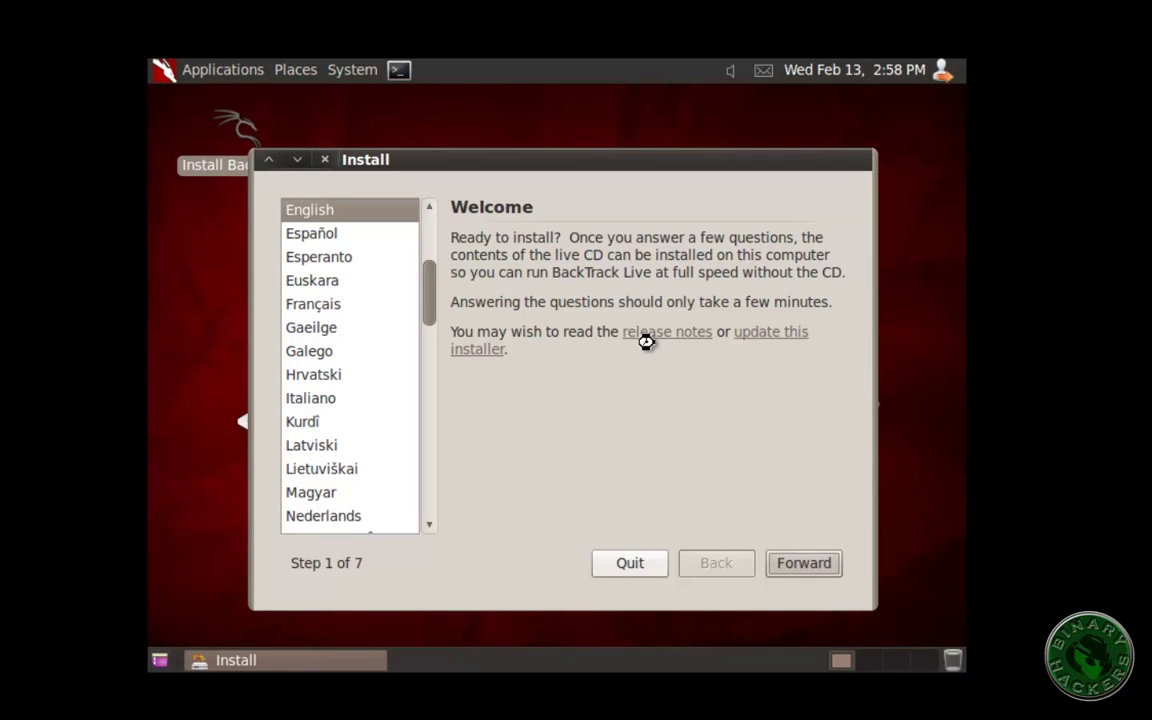
click(830, 566)
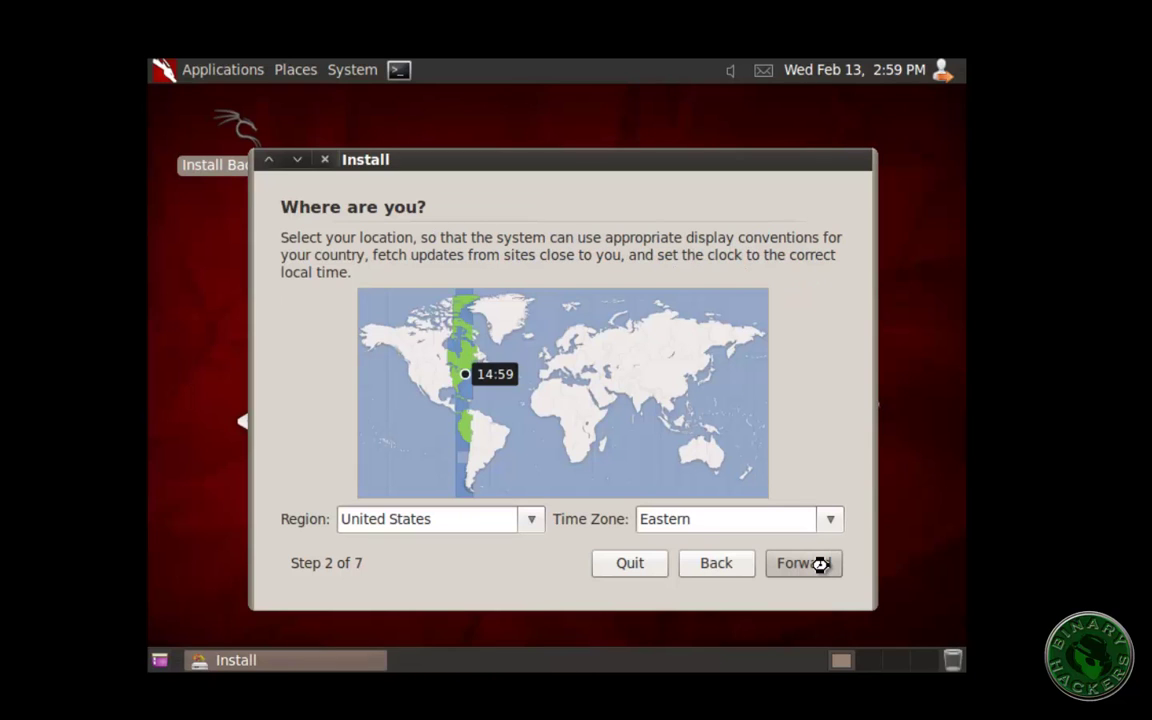
- Set the location to India with India Time and accept the suggested USA keyboard layout
click(638, 398)
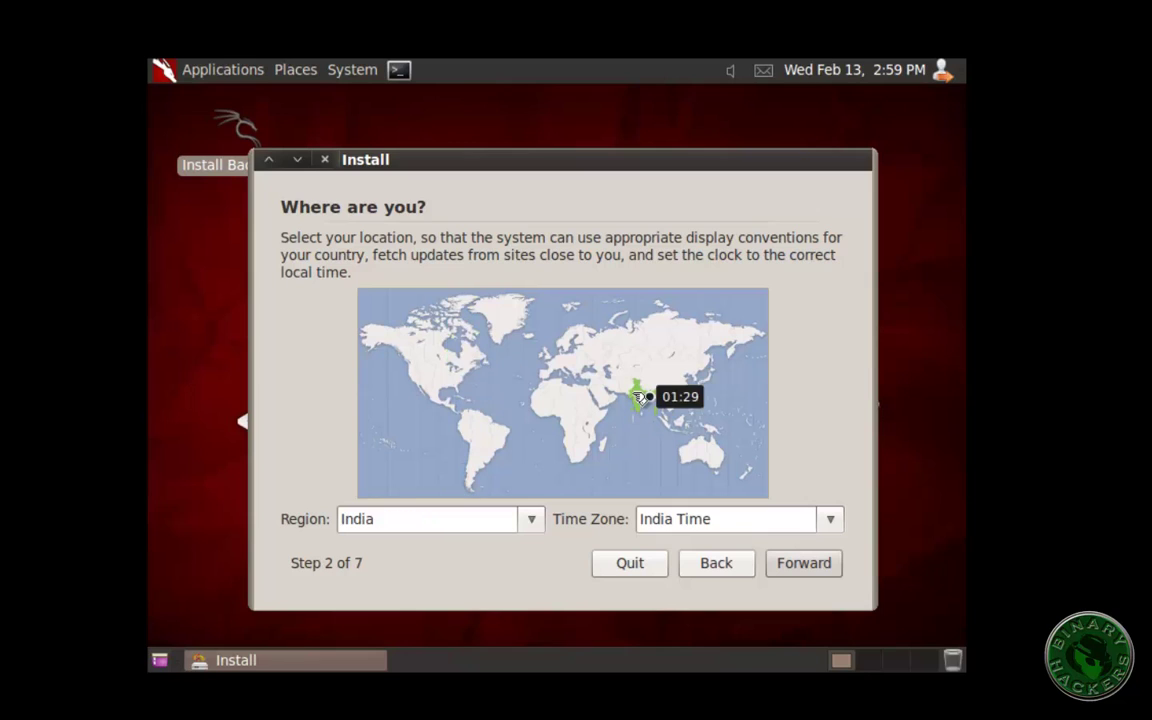
click(827, 566)
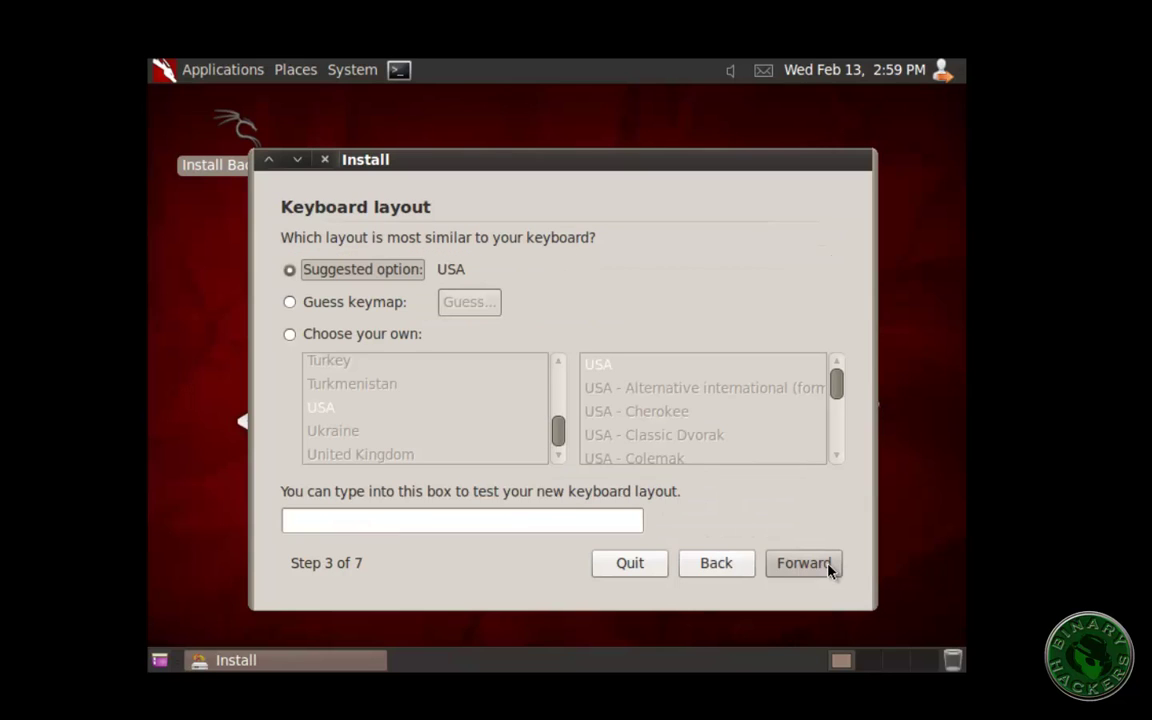
click(827, 566)
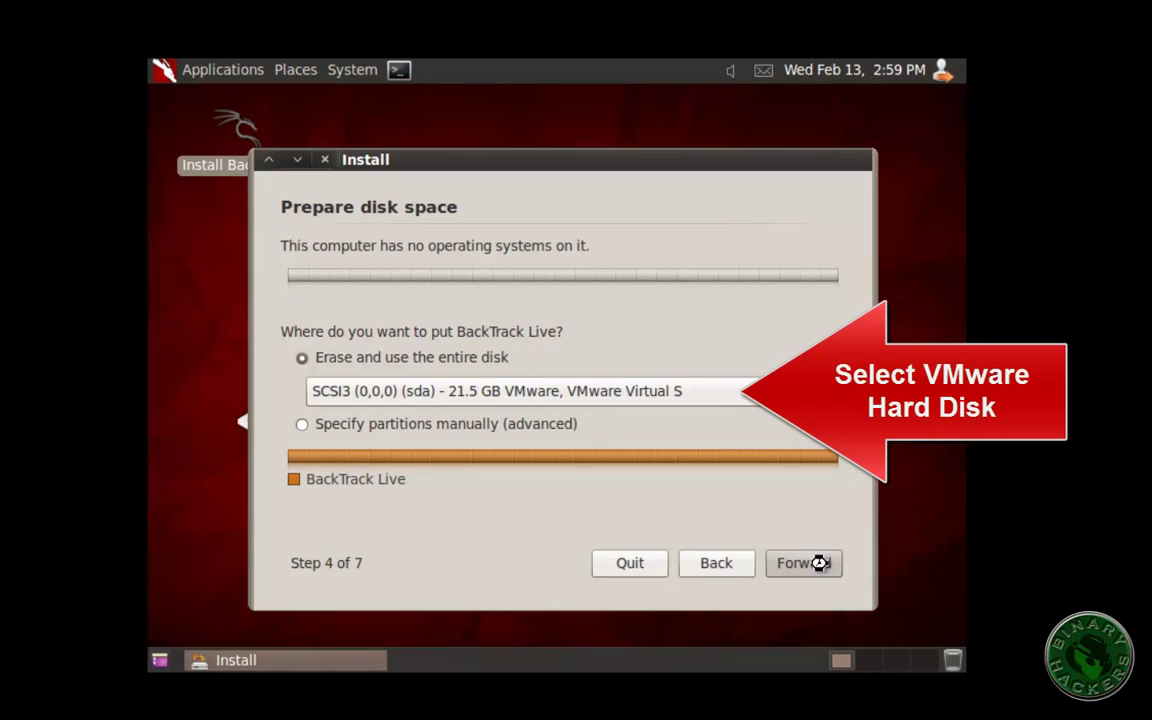
- Accept erasing and using the entire VMware virtual disk and start the BackTrack installation
click(824, 566)
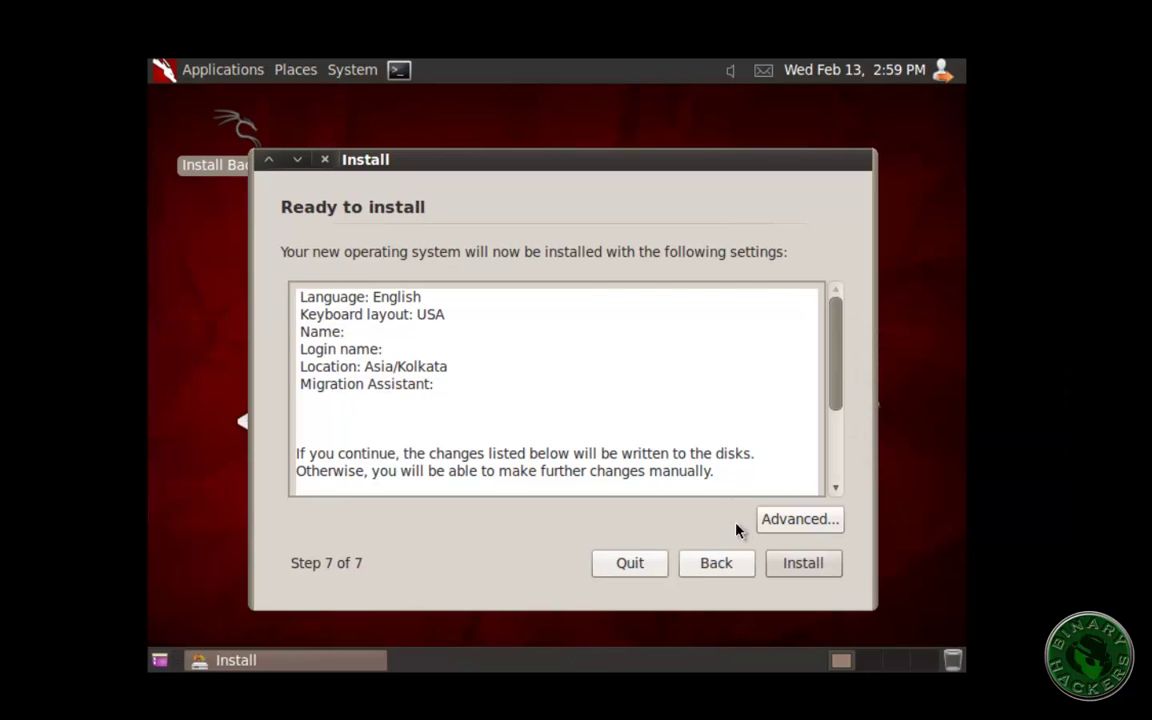
click(800, 564)
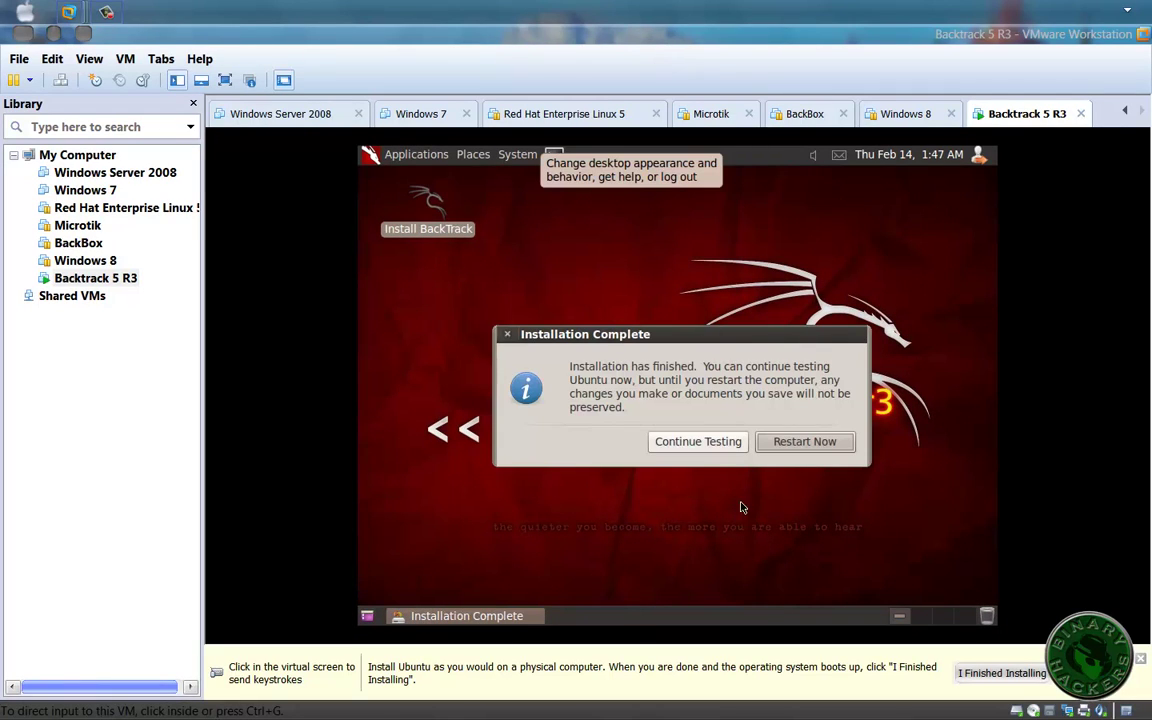
- Restart the virtual machine from the Installation Complete dialog
click(825, 495)
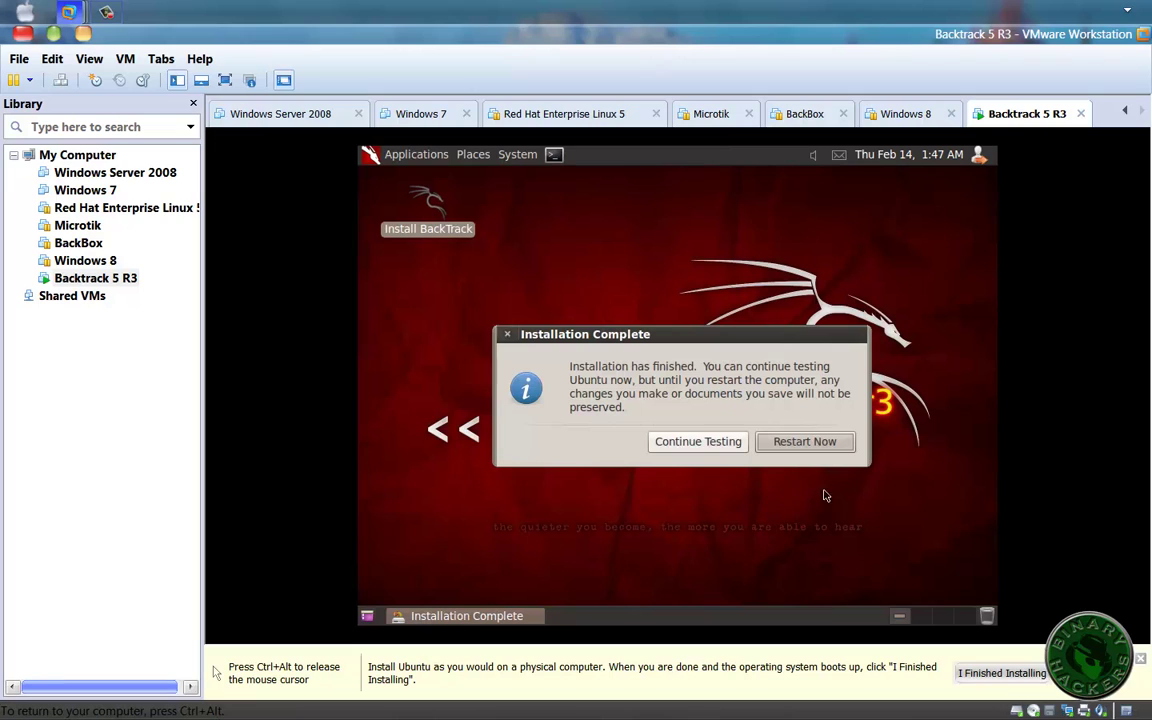
click(804, 442)
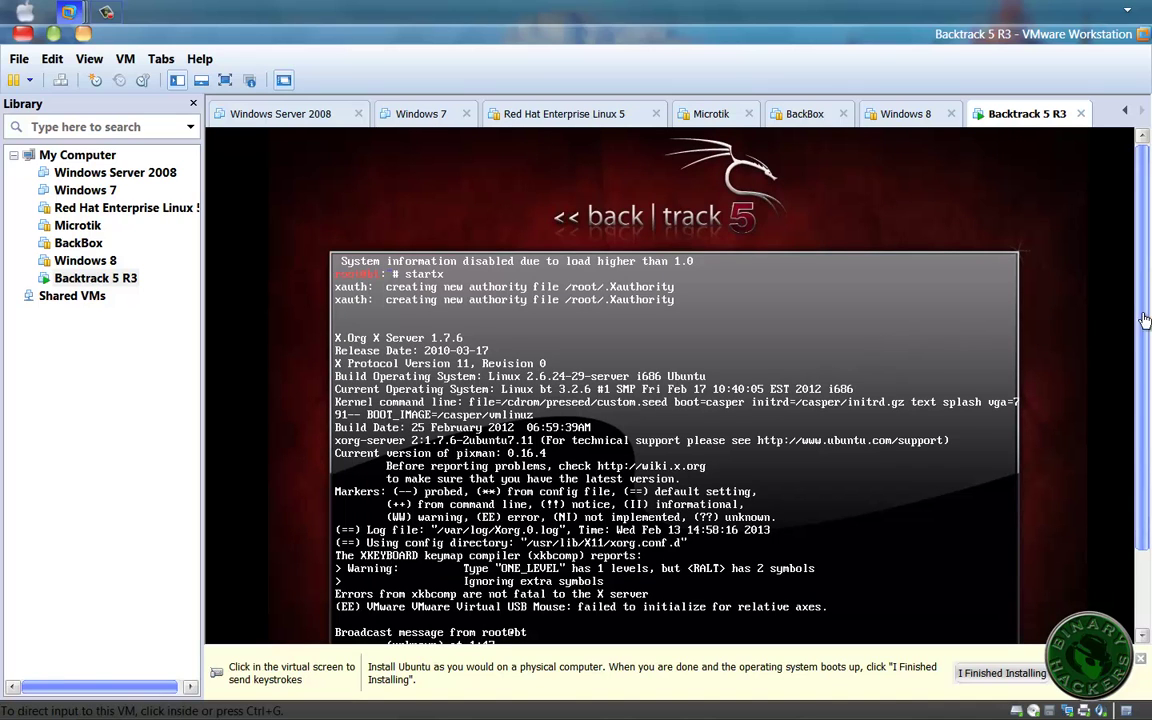
- Acknowledge the prompt to remove the installation media so the virtual machine reboots from its virtual disk
drag(1143, 350, 1143, 428)
click(585, 522)
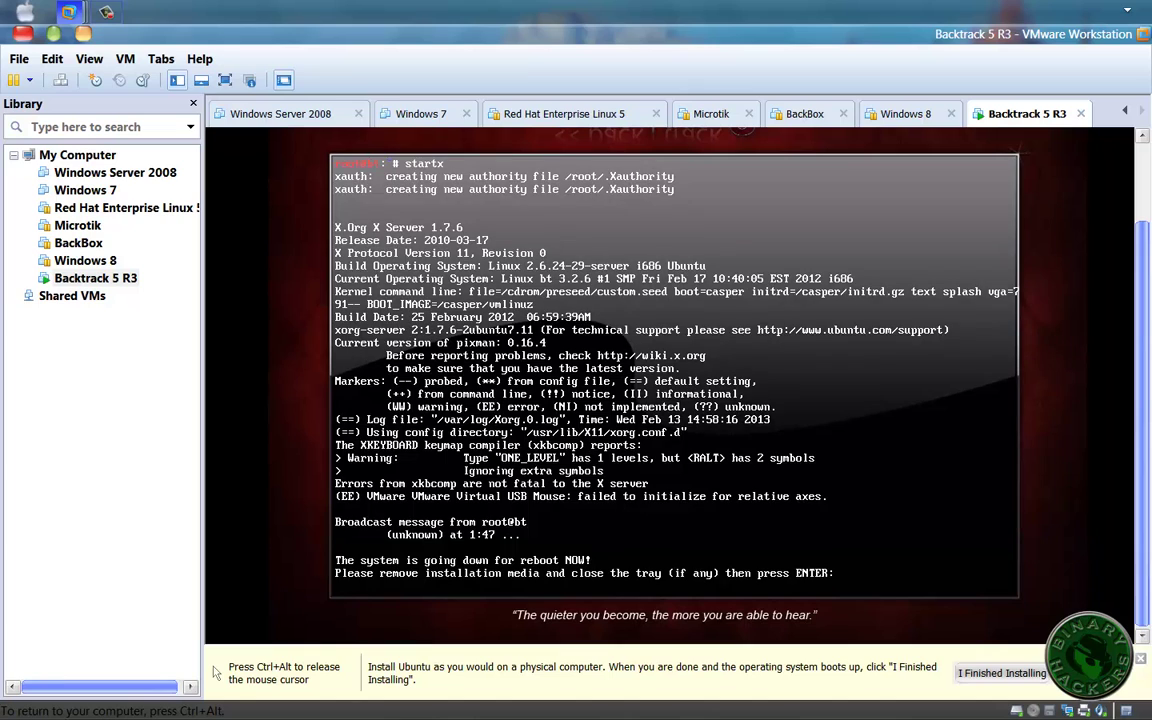
key(Return)
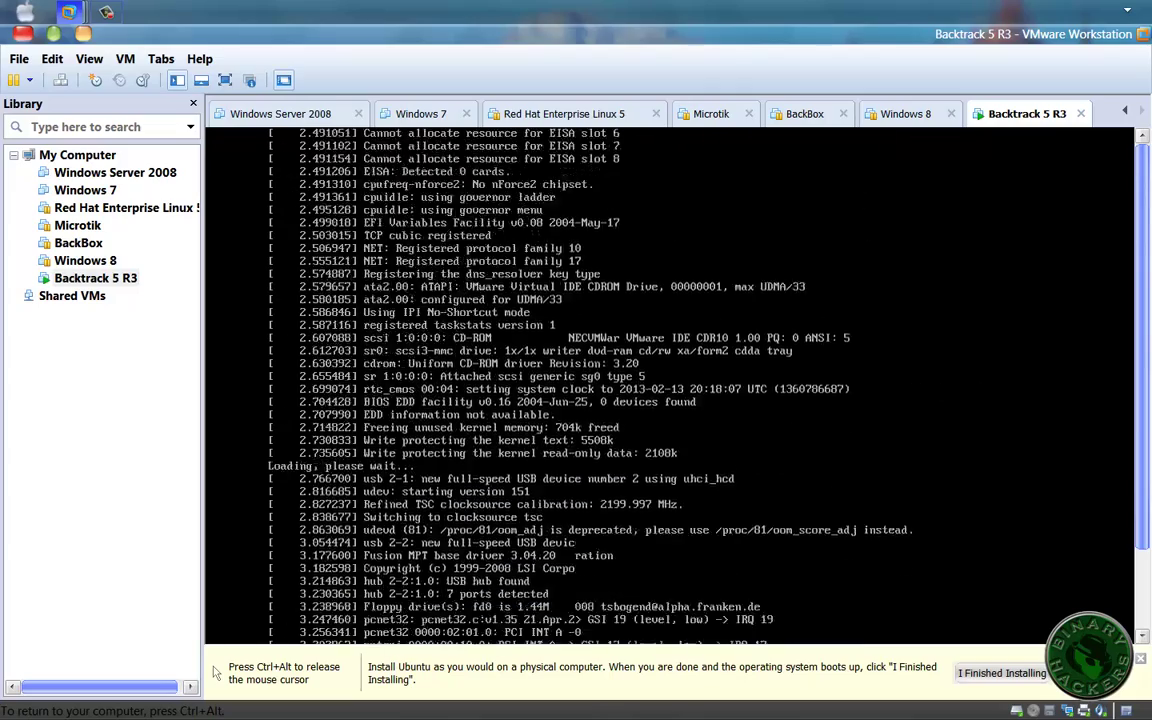
key(ctrl+alt)
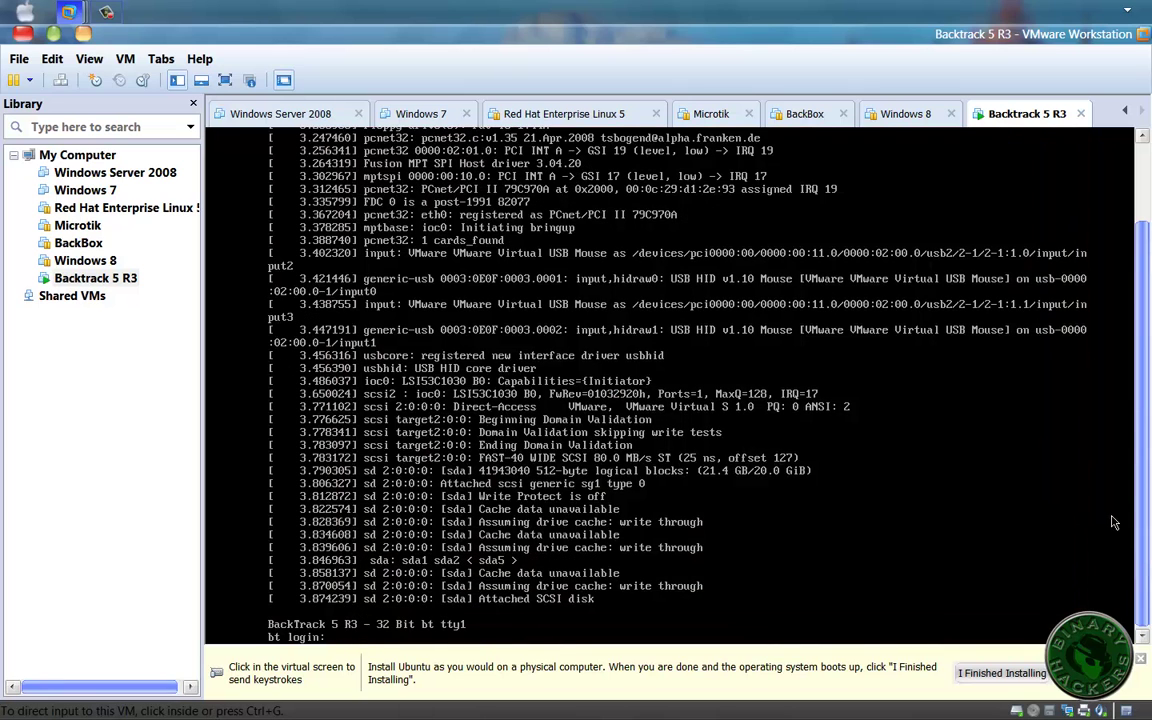
- Log in to the BackTrack console as root with the account password
click(735, 555)
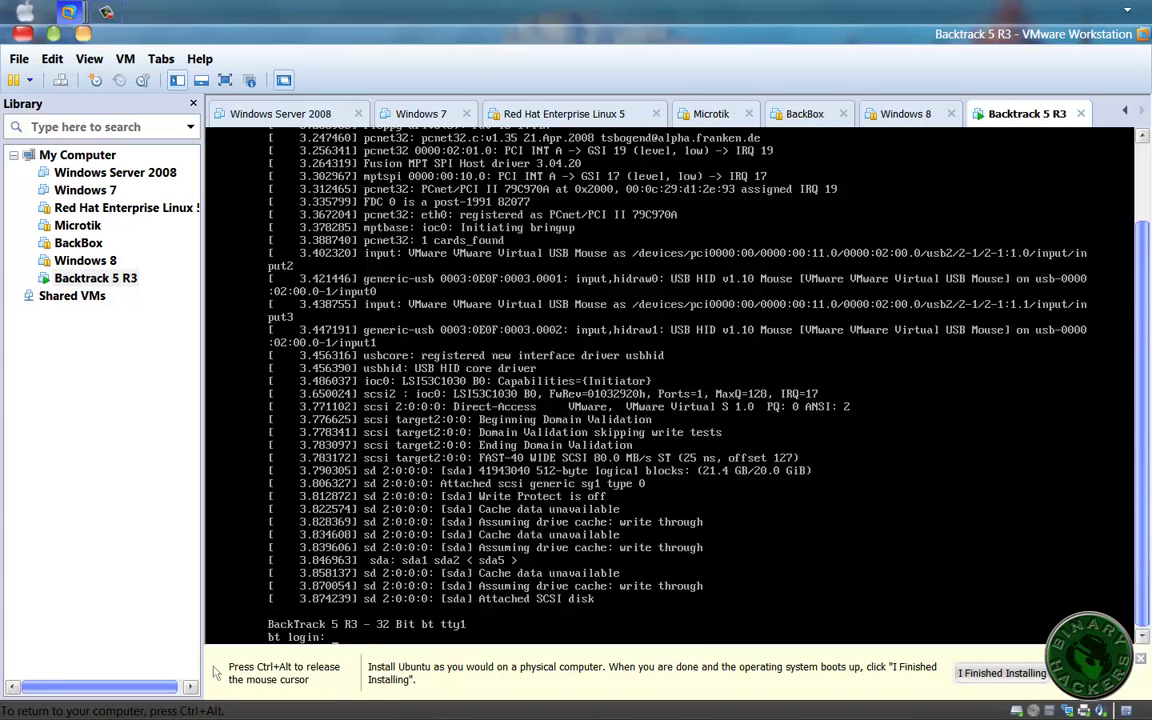
text(root)
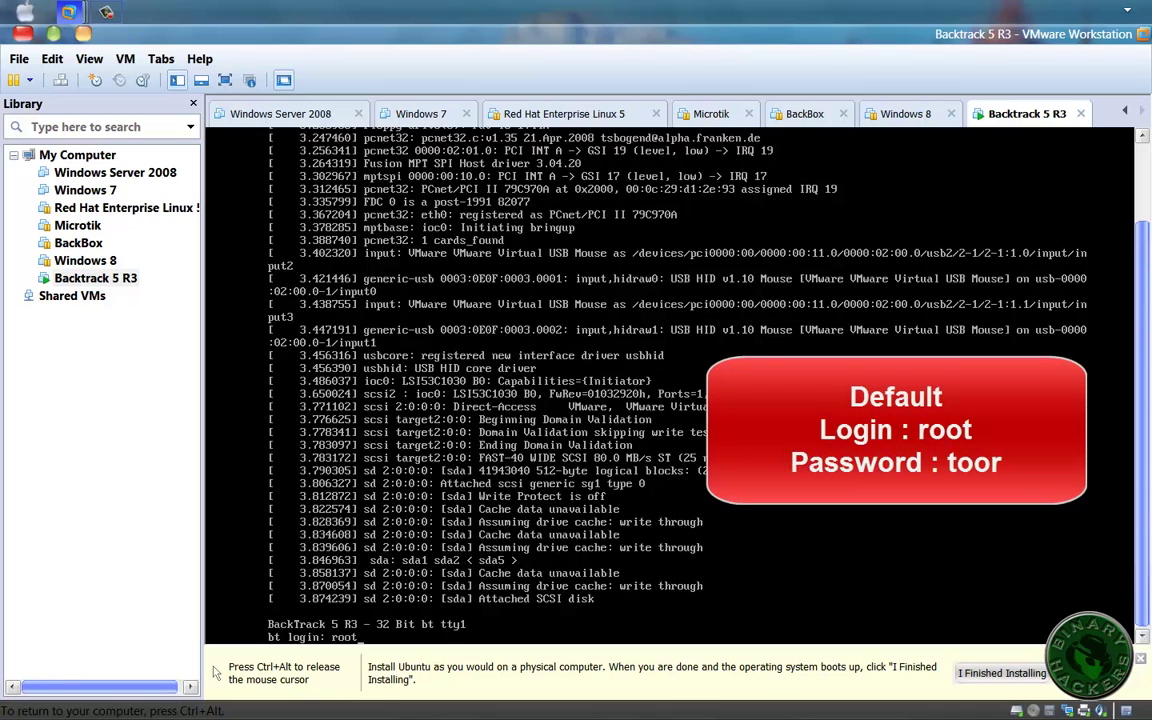
key(Return)
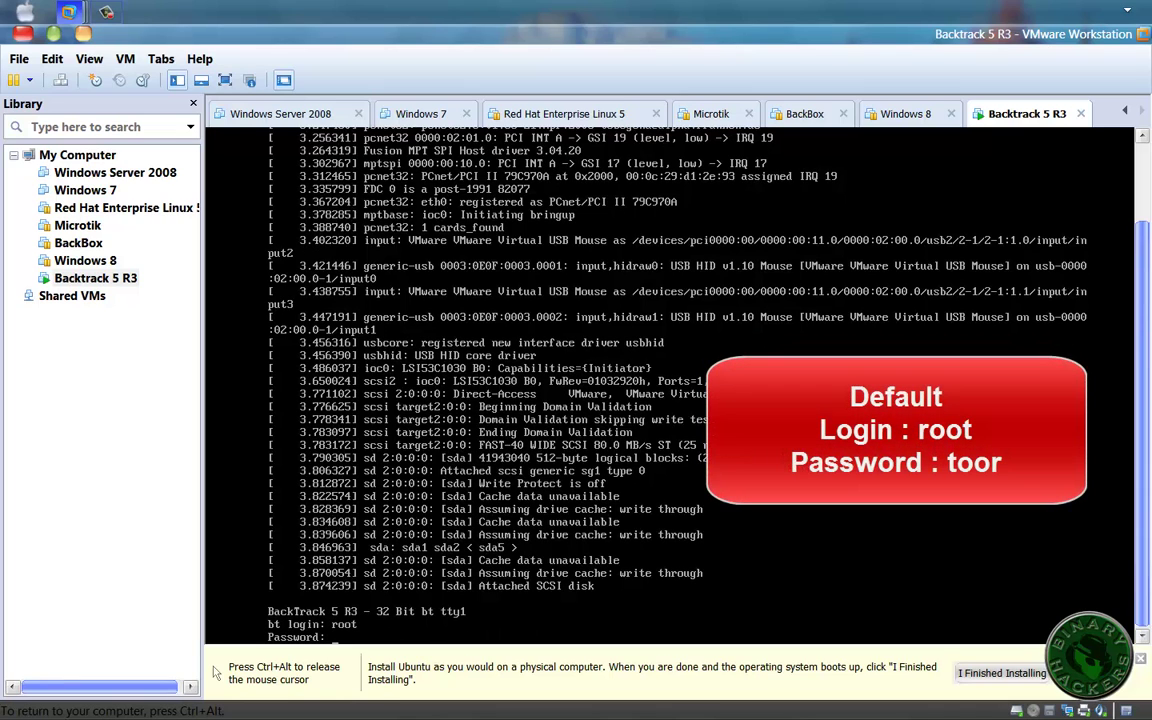
key(Return)
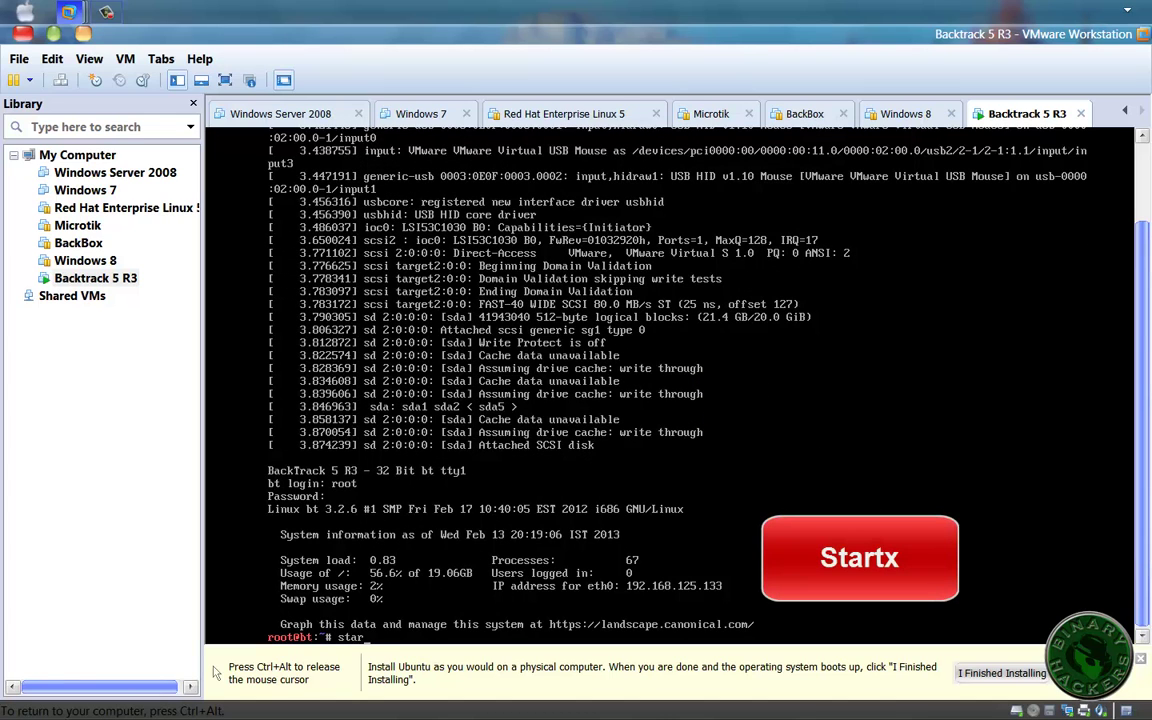
- Start the graphical desktop with startx and switch the virtual machine to full screen
text(startx)
key(Return)
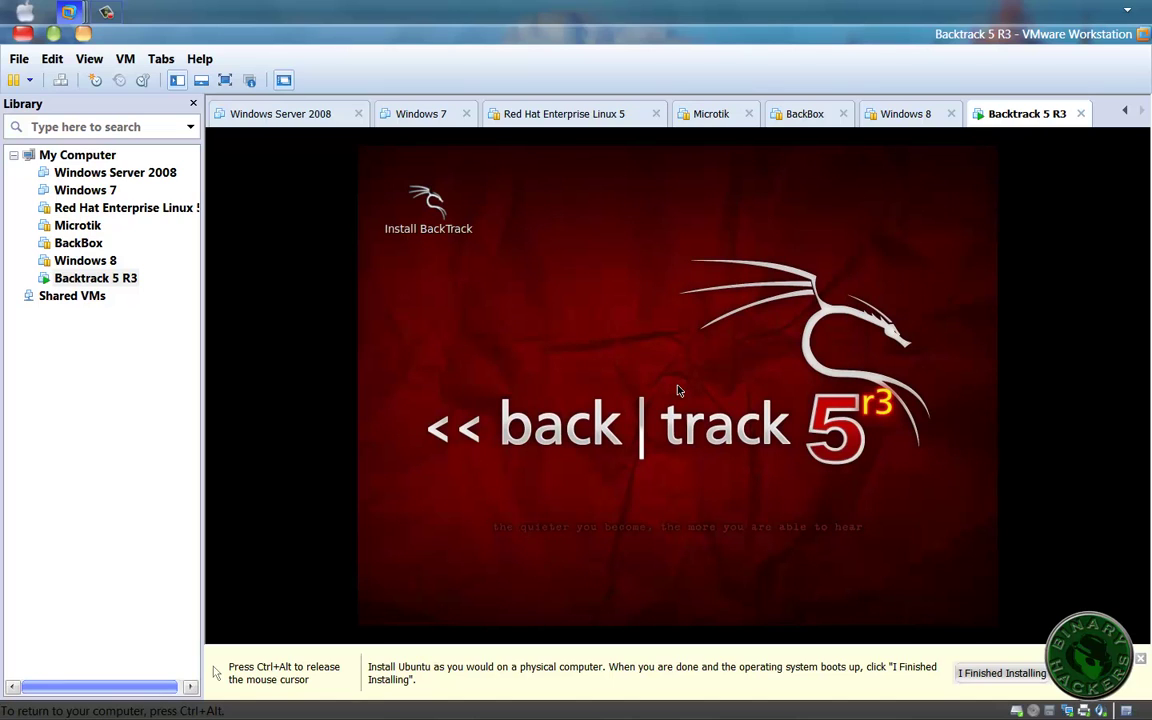
key(ctrl+alt)
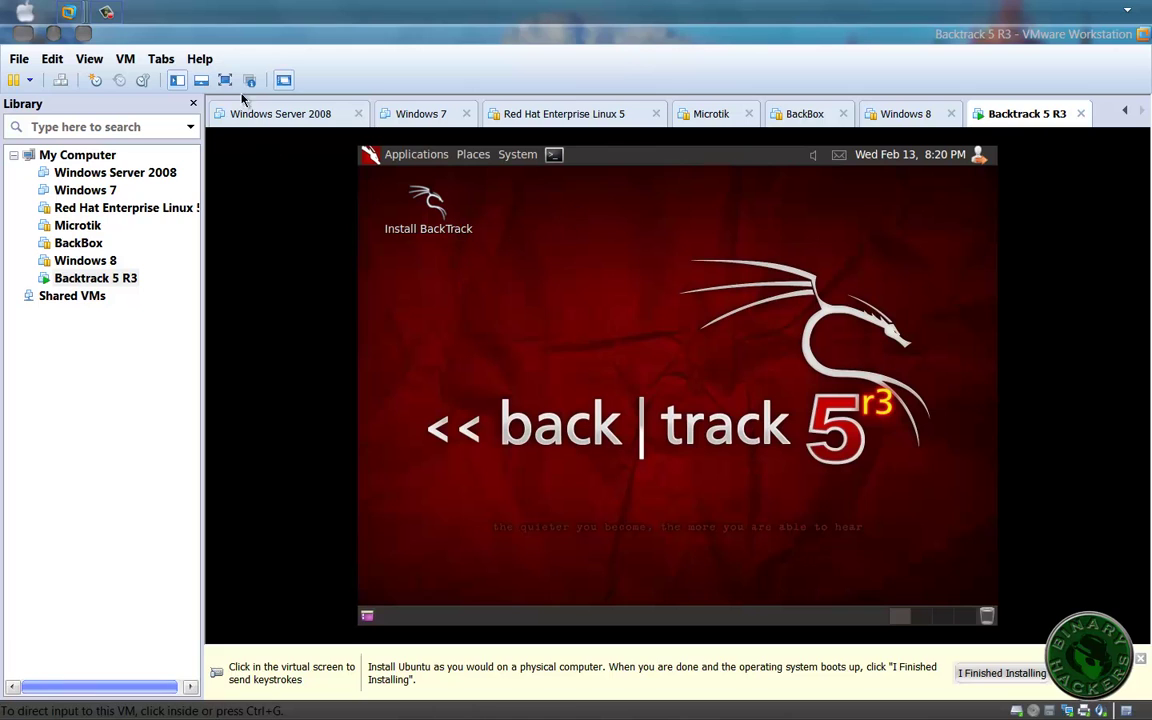
key(ctrl+alt+Return)
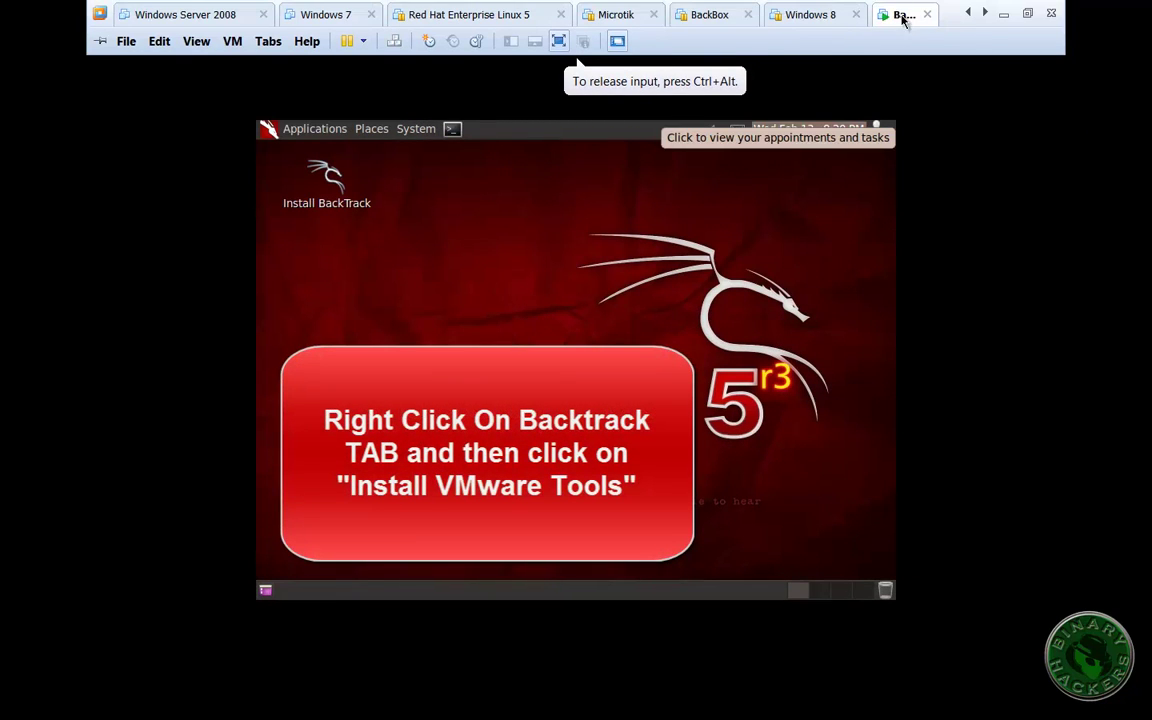
- Connect the VMware Tools installer CD to the Backtrack virtual machine, cancelling and closing the software update
right_click(902, 18)
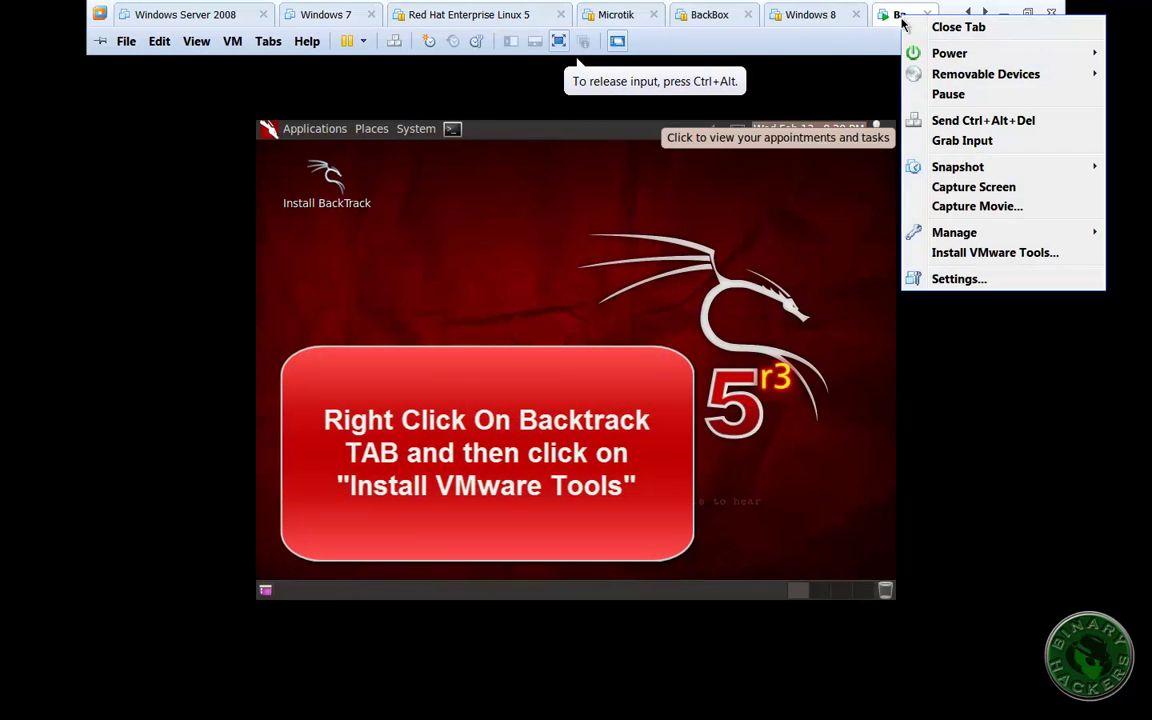
click(935, 255)
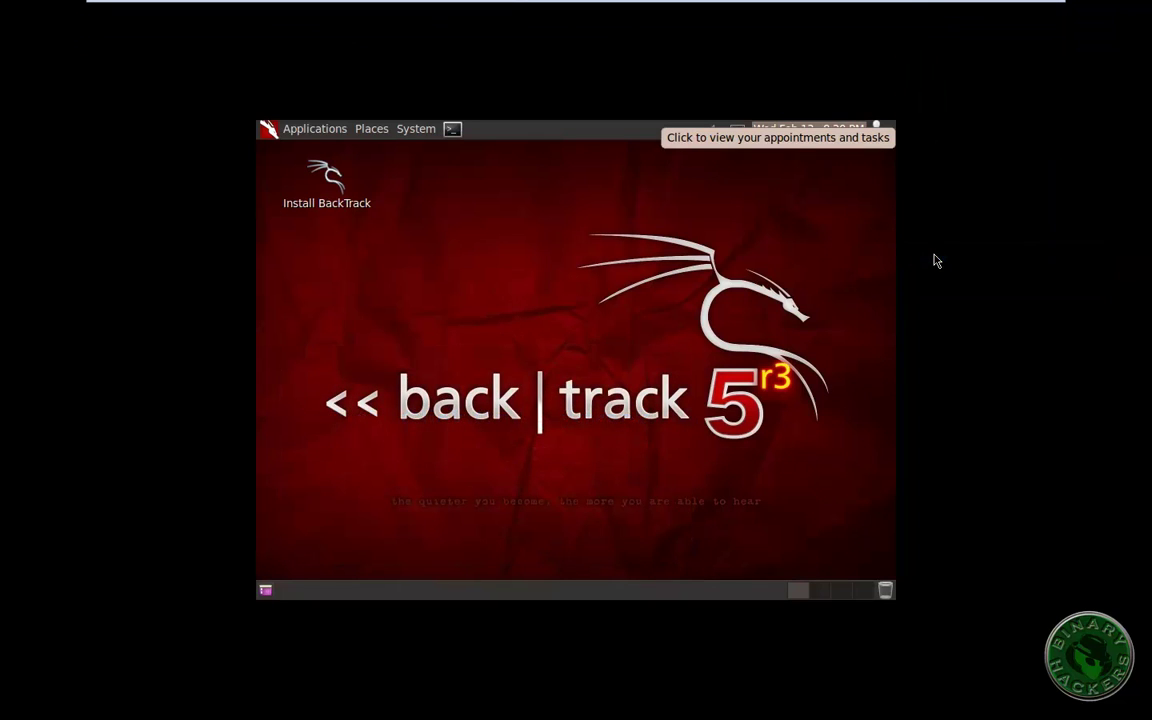
click(811, 295)
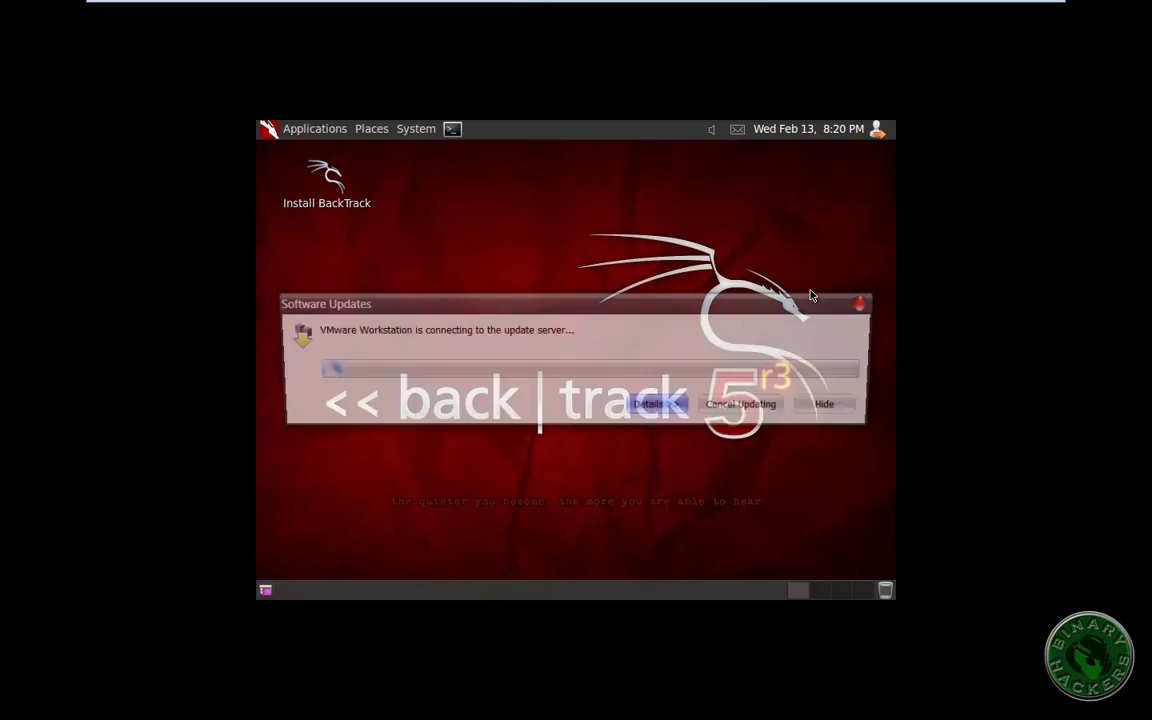
click(756, 413)
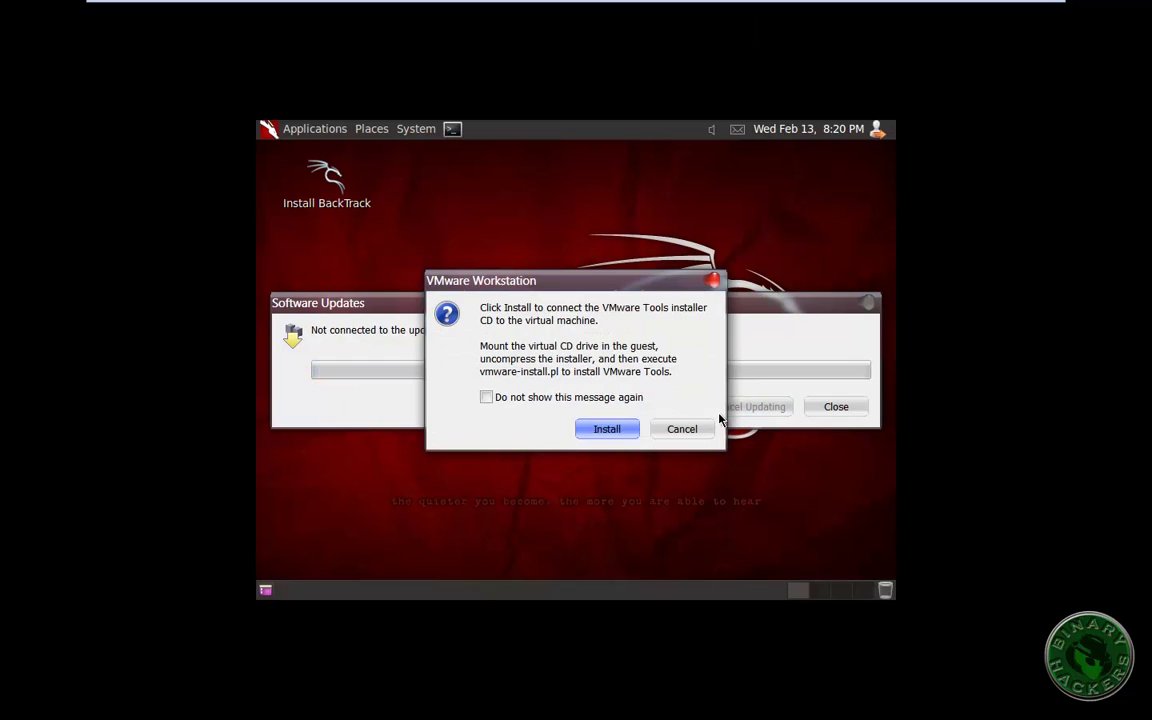
click(617, 431)
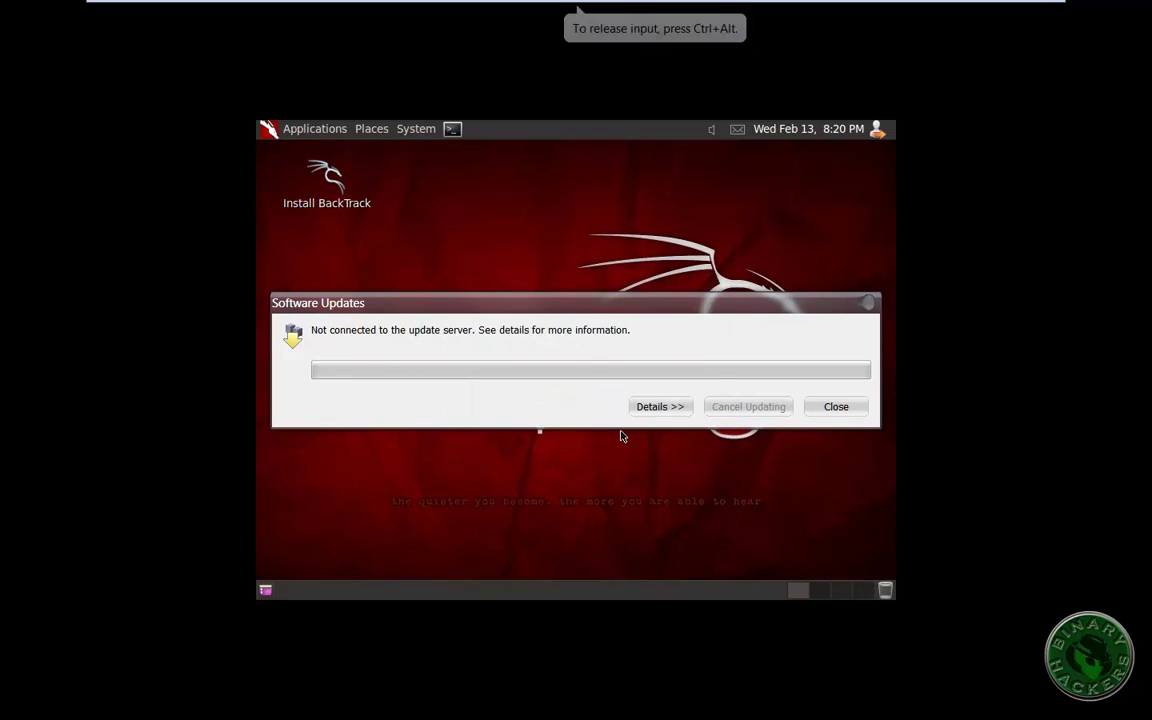
click(830, 406)
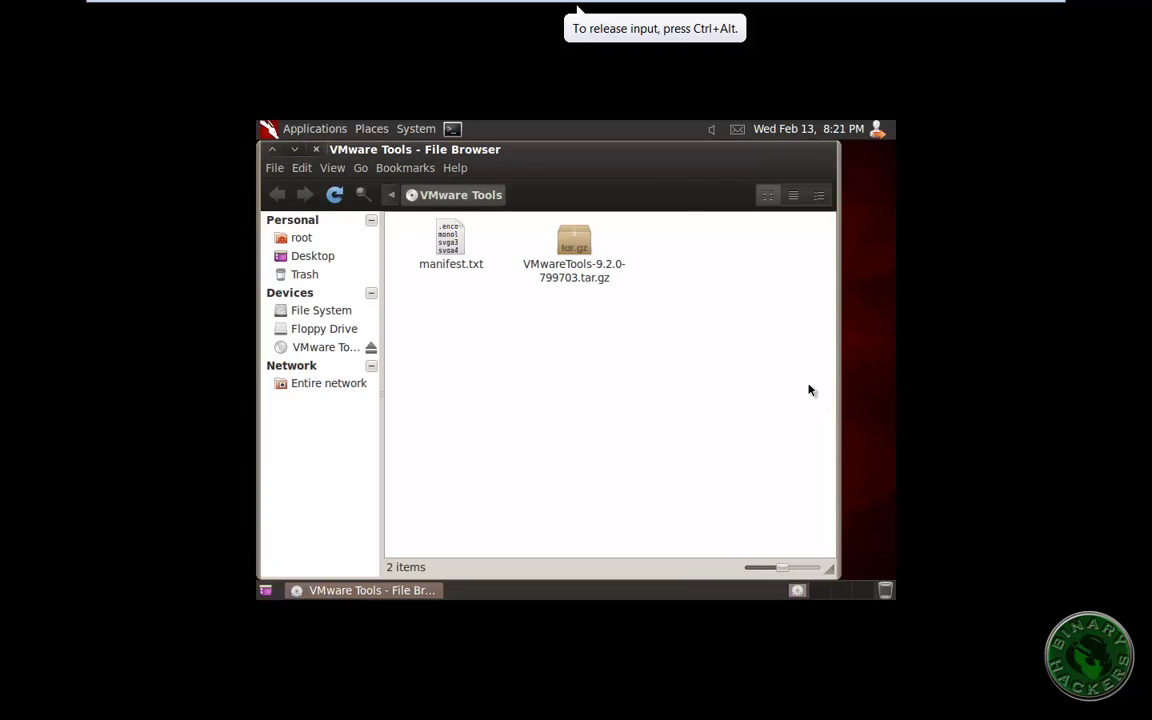
- Copy VMwareTools-9.2.0-799703.tar.gz from the VMware Tools disc to the desktop and close the file browser
mouse_move(606, 152)
mouse_down()
mouse_move(678, 260)
mouse_move(689, 345)
mouse_move(615, 168)
mouse_up()
click(599, 246)
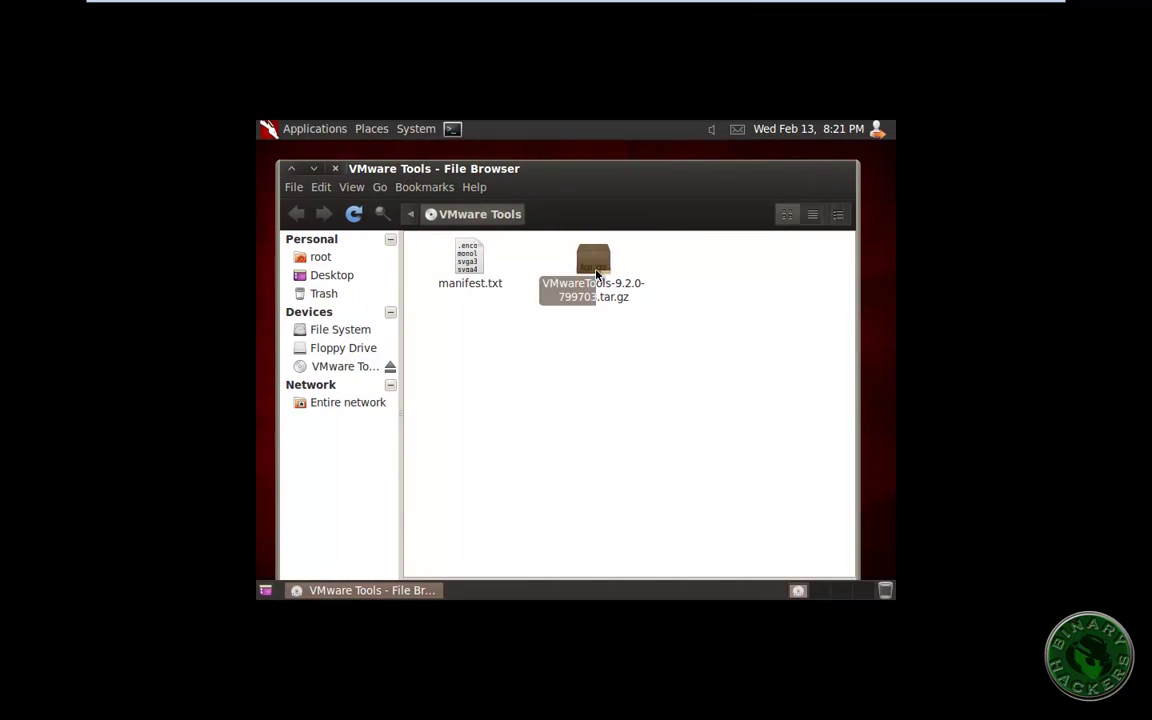
right_click(596, 268)
mouse_move(769, 402)
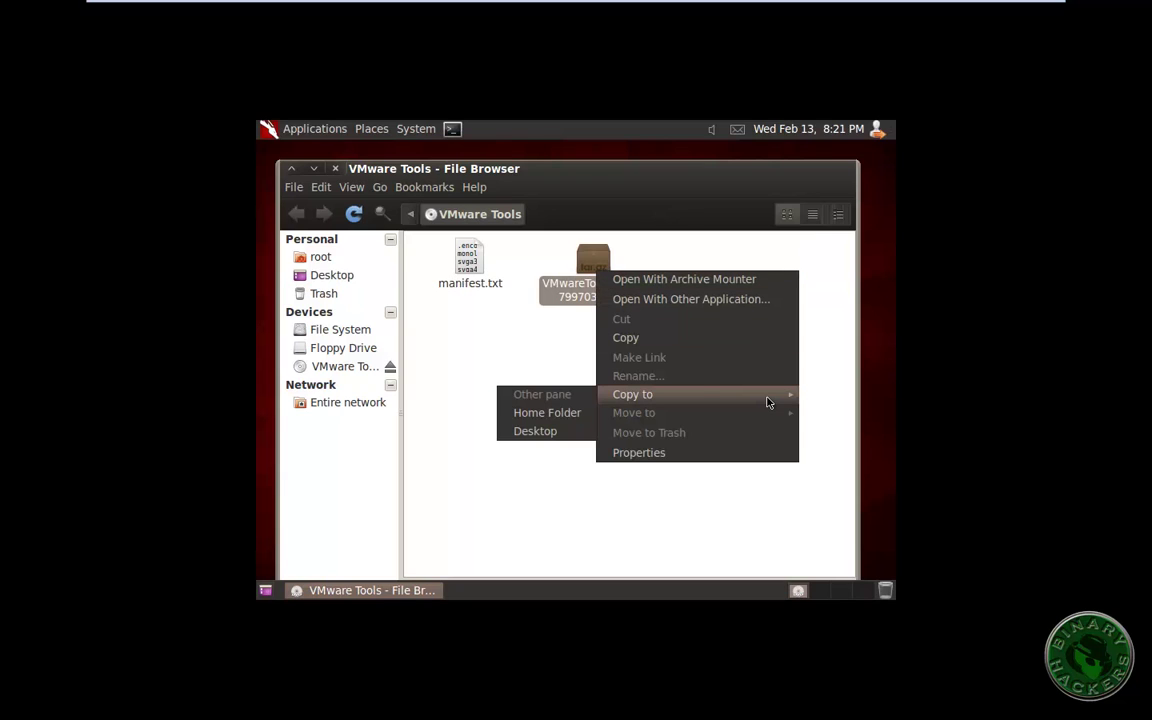
click(535, 431)
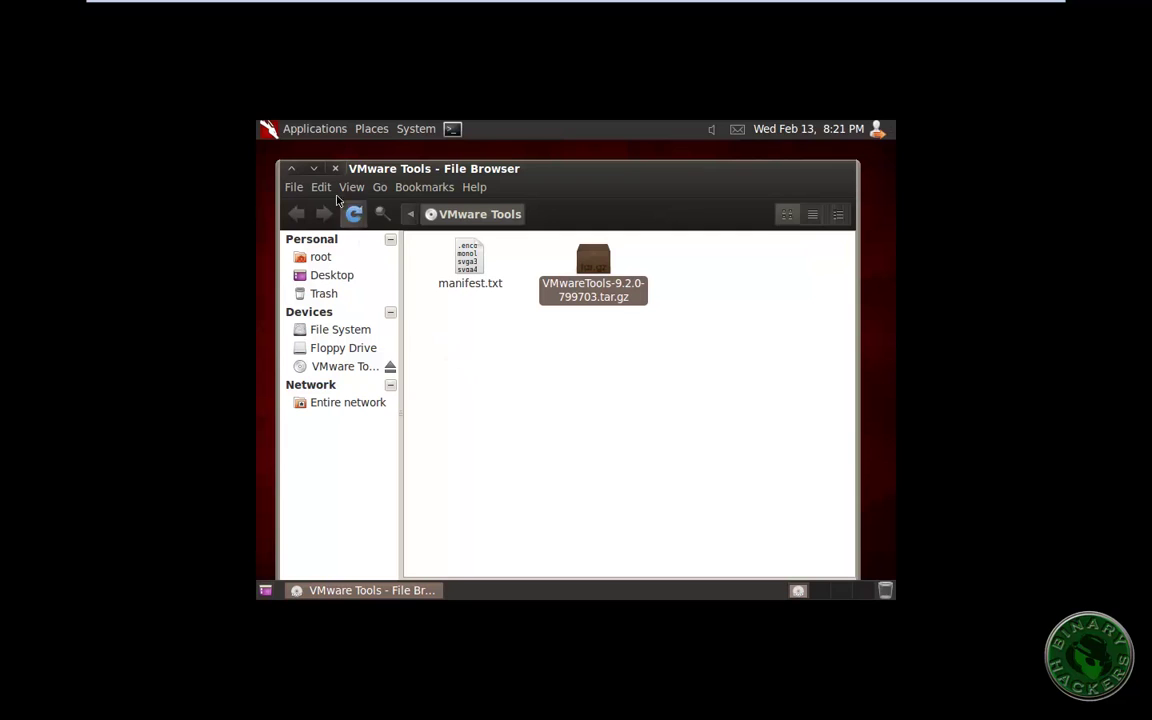
click(336, 169)
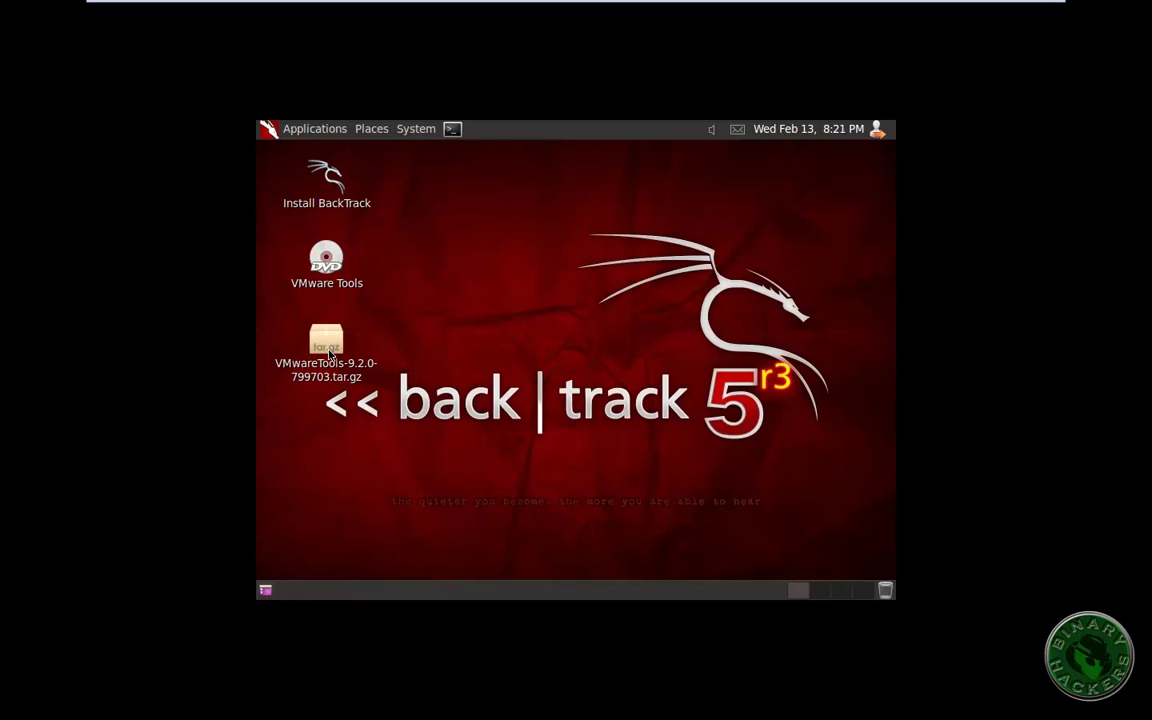
- Open a terminal, change to the Desktop directory and list its contents
click(453, 130)
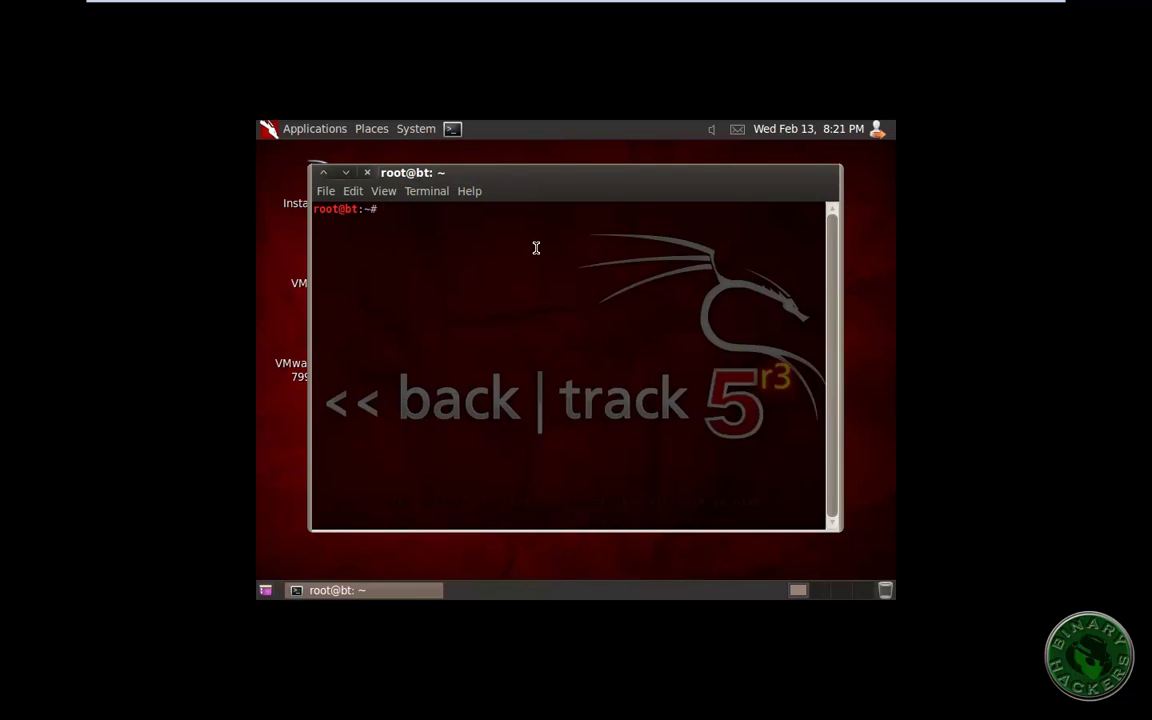
text(ls)
key(Return)
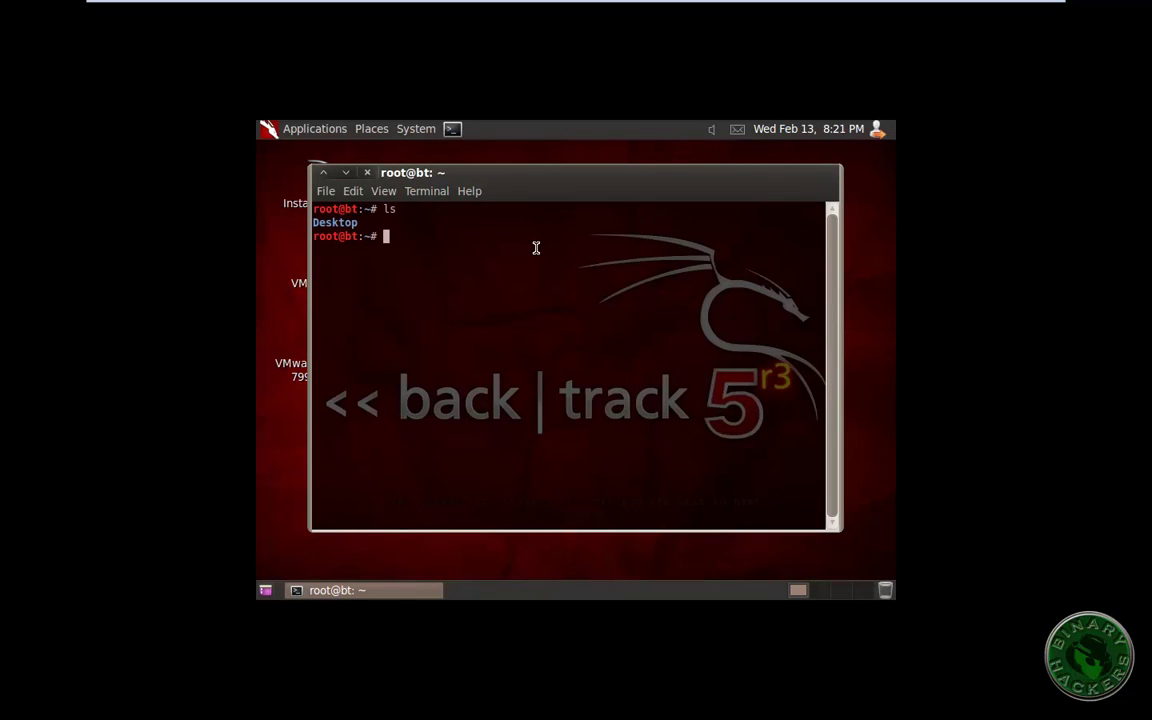
text(cd Desktop)
key(Tab)
key(Return)
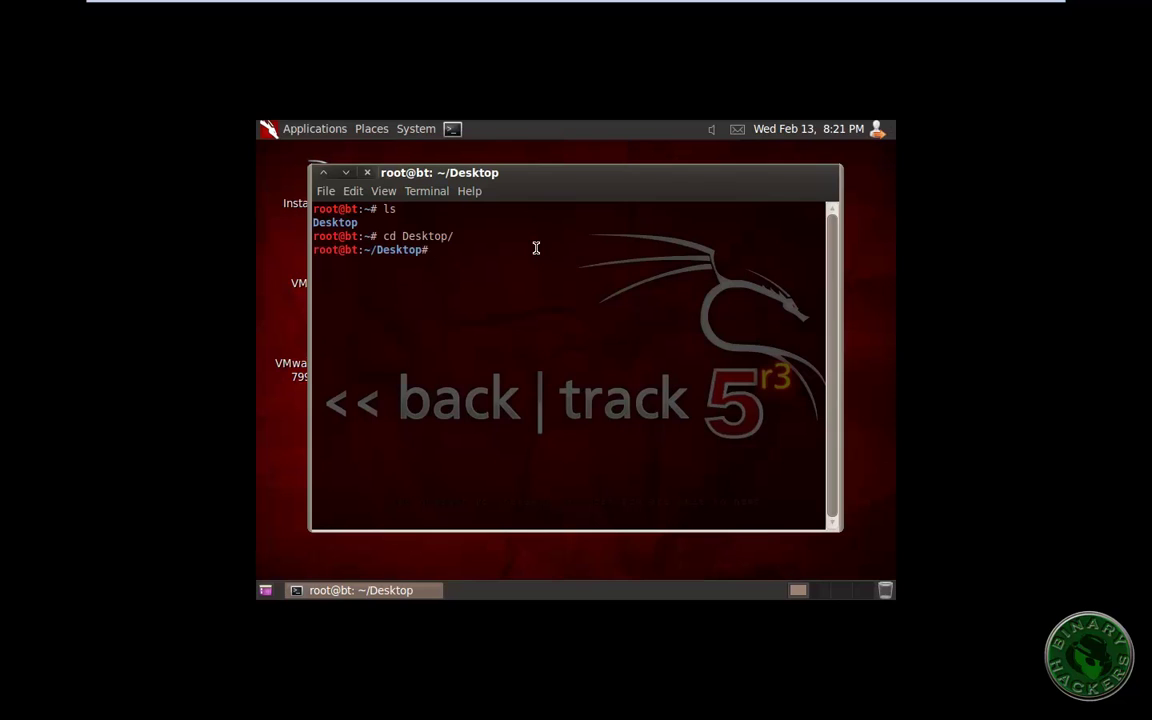
text(ls)
key(Return)
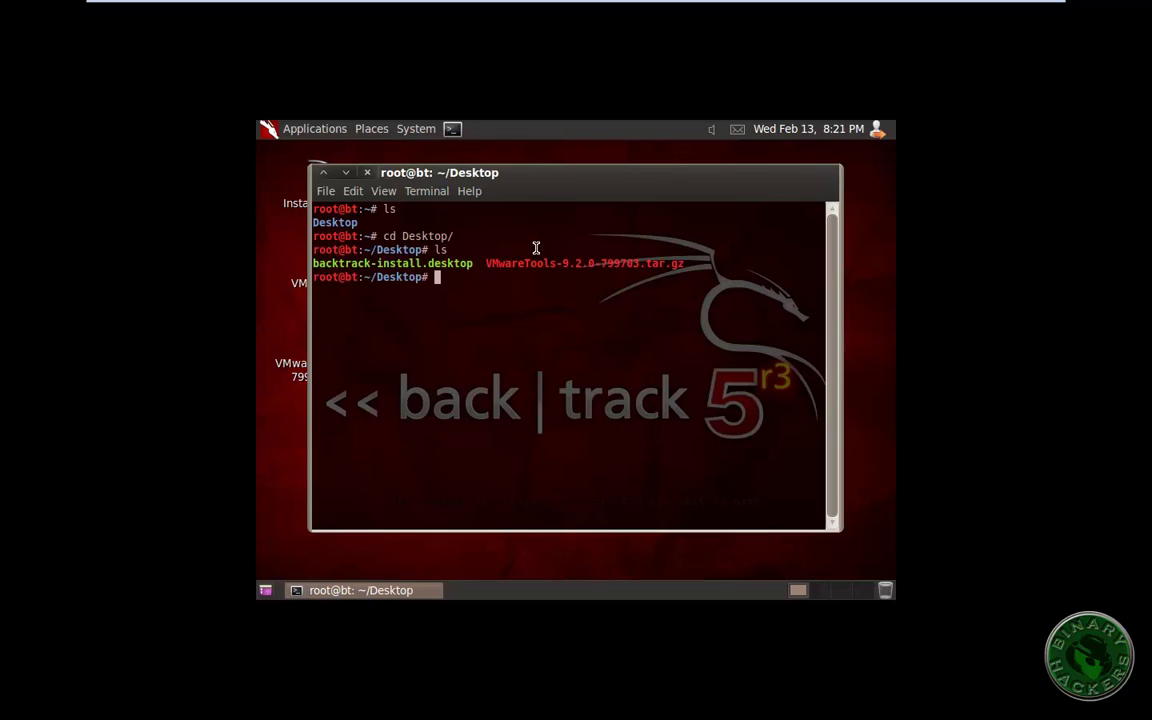
- Extract VMwareTools-9.2.0-799703.tar.gz on the desktop using tar with the zxvf options
text(tar zxvf)
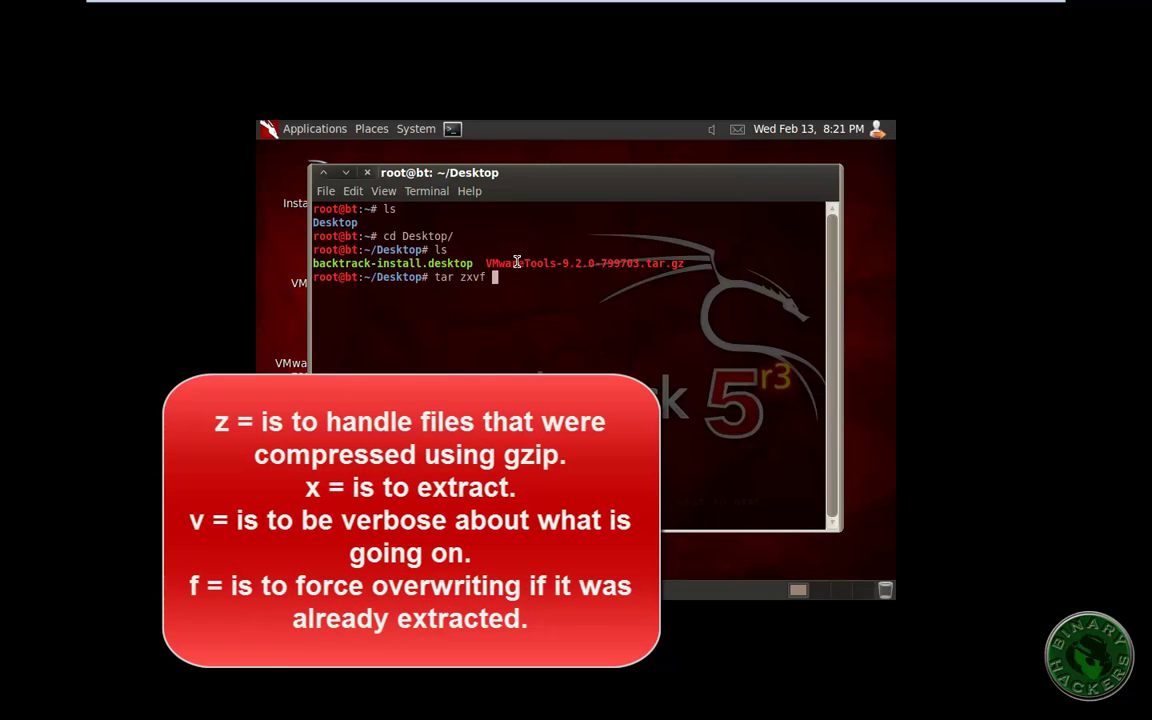
triple_click(518, 262)
double_click(518, 262)
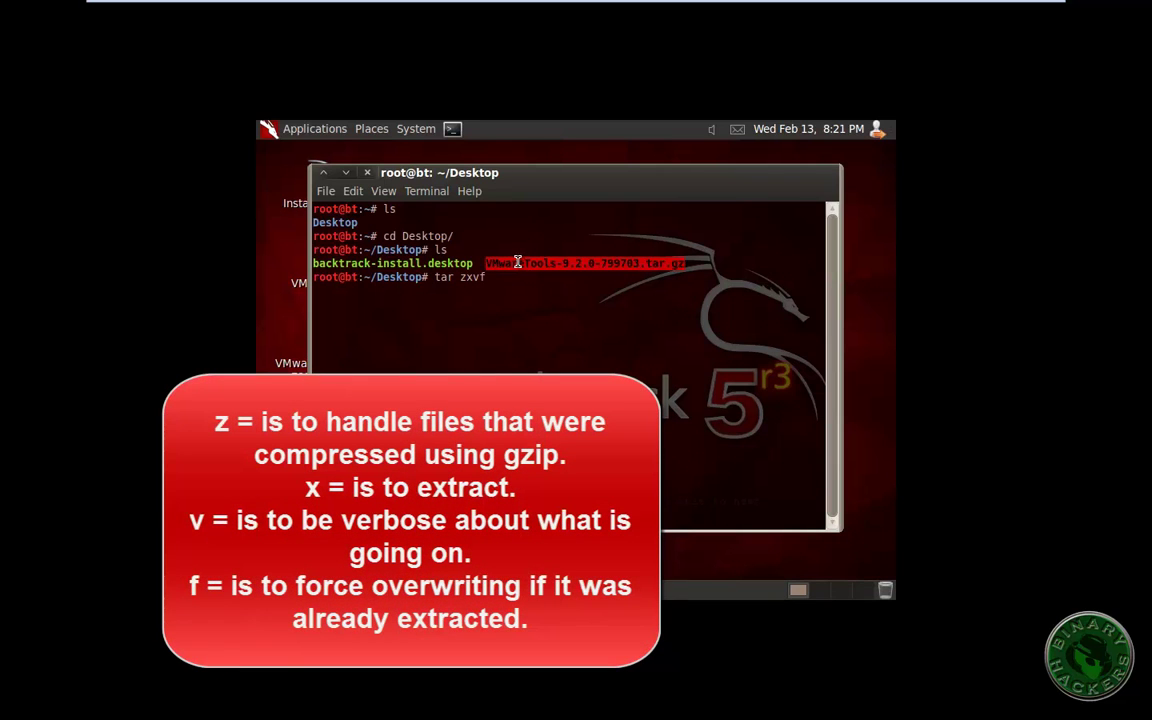
right_click(518, 262)
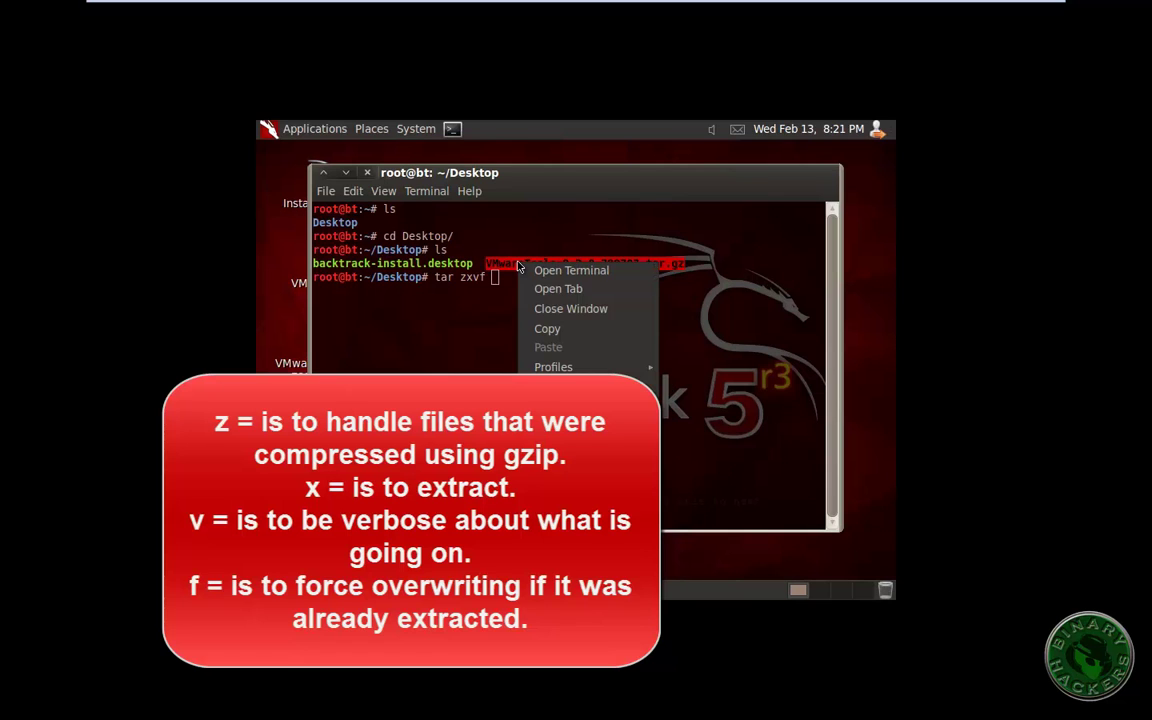
click(547, 327)
right_click(511, 284)
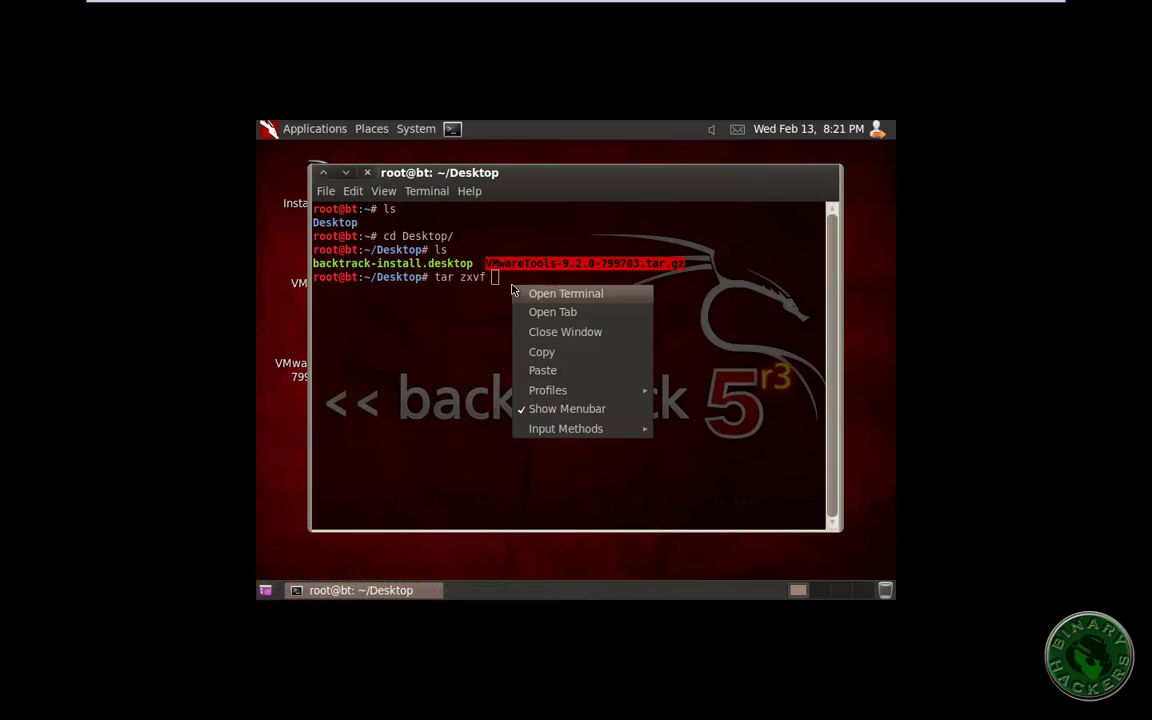
click(541, 370)
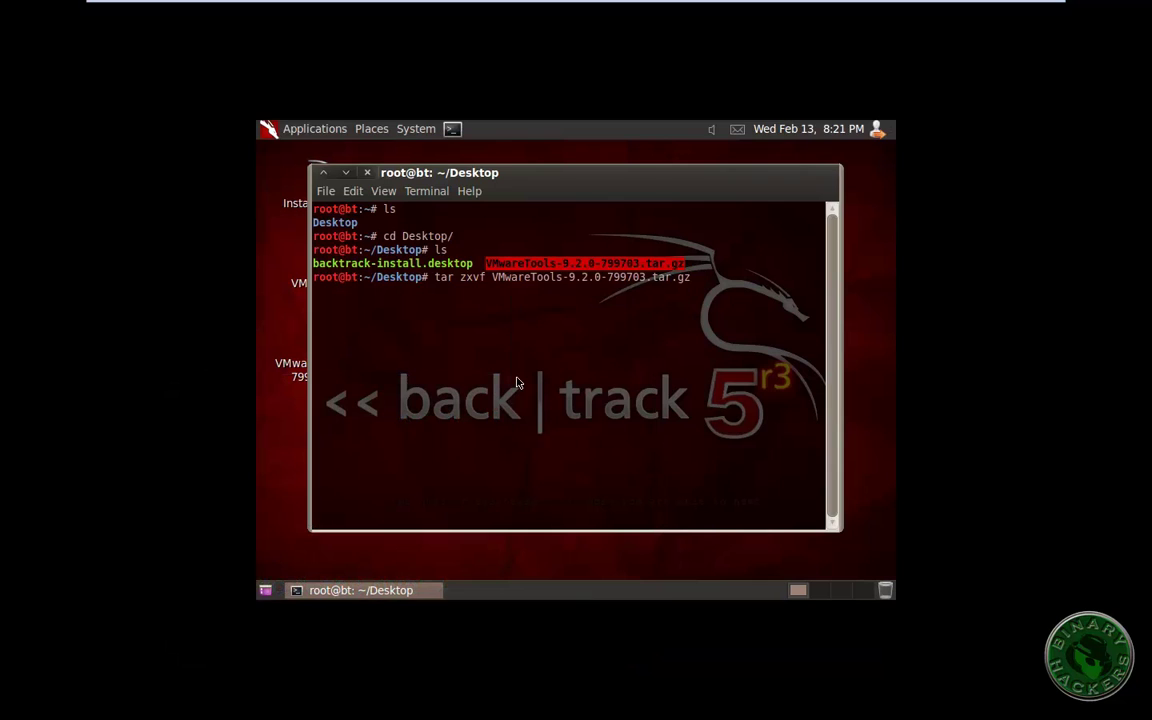
key(Return)
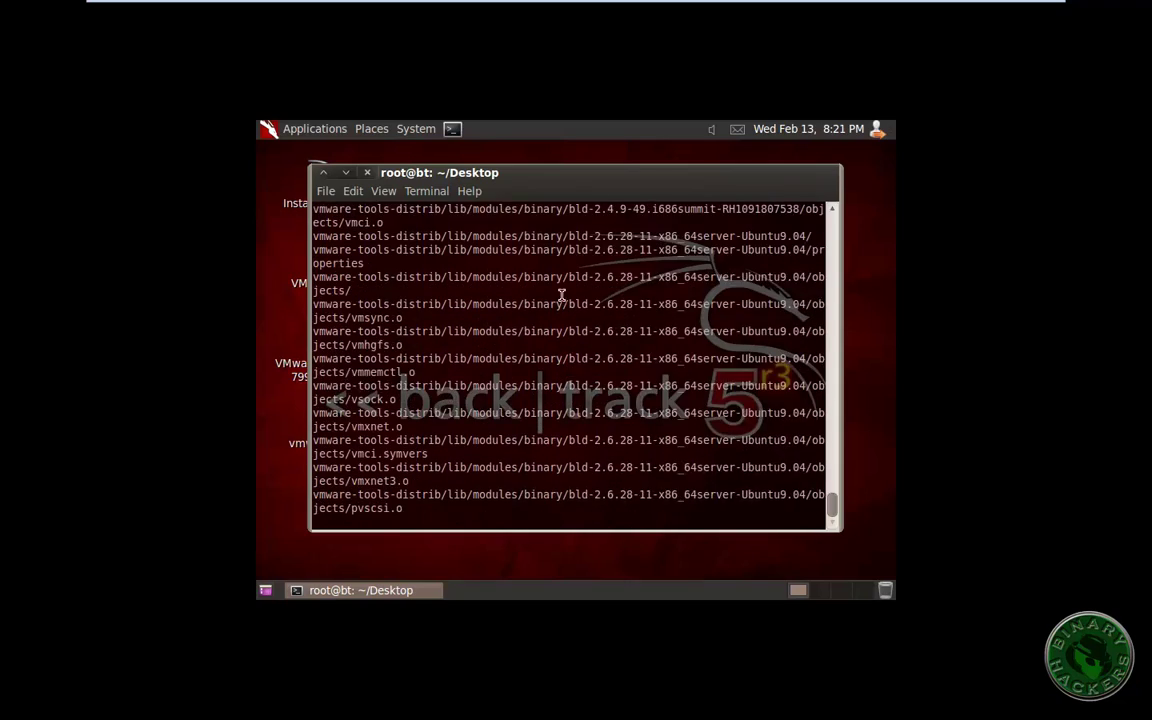
- Move the terminal window clear of the desktop icons and list the Desktop directory's contents
drag(562, 180, 613, 186)
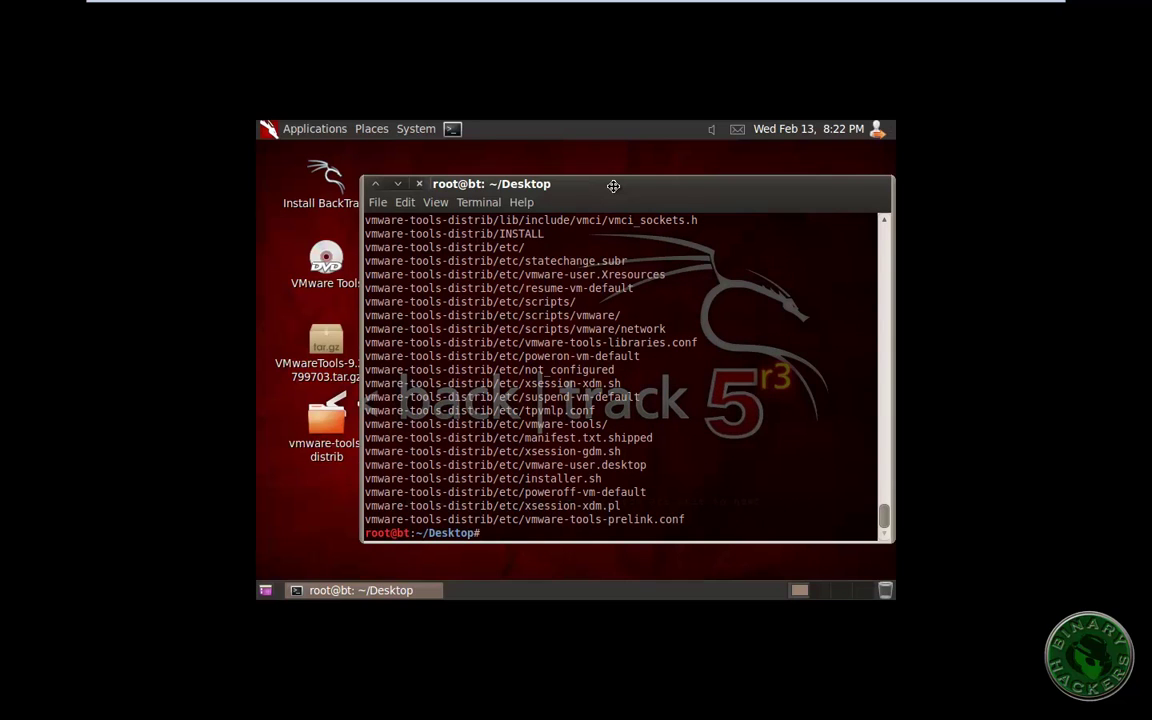
text(ls)
key(Return)
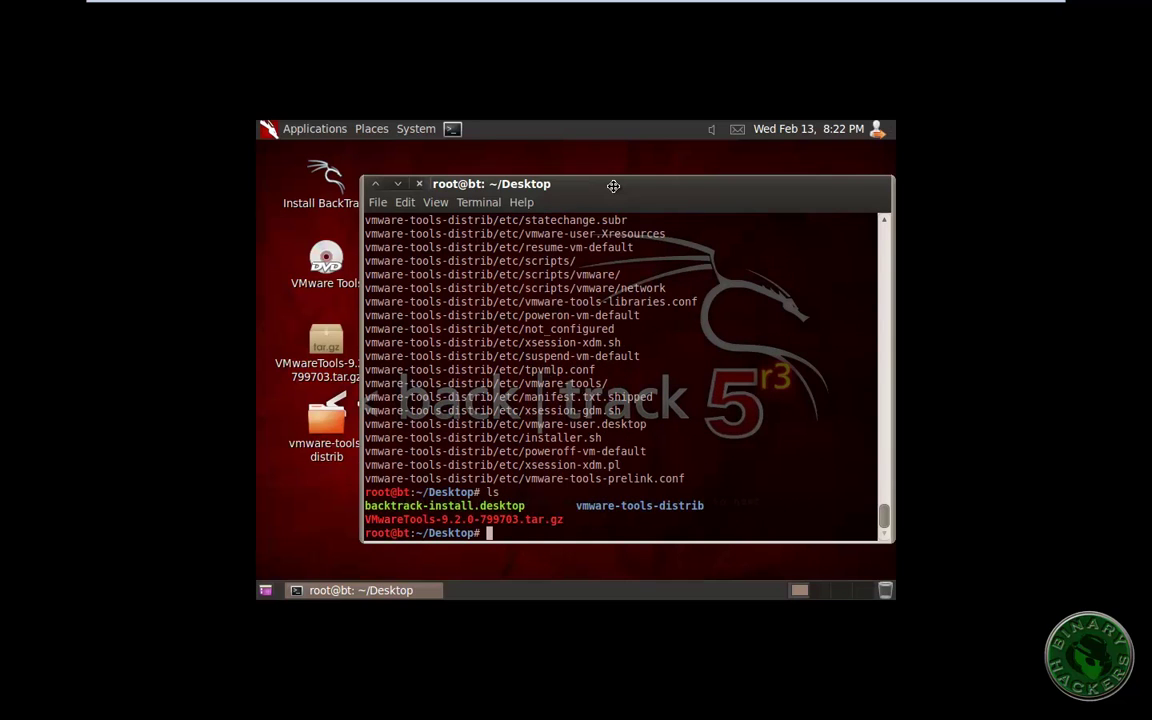
- Change to the extracted vmware-tools-distrib directory in the terminal and list its contents
text(cd)
double_click(686, 507)
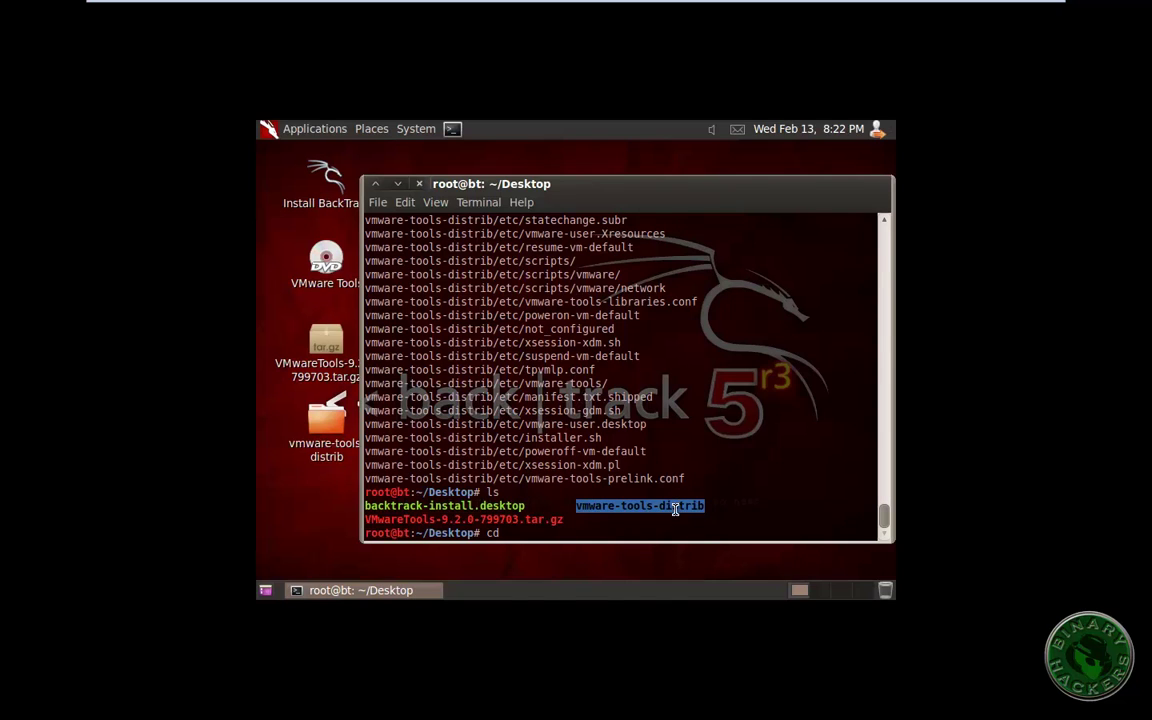
right_click(676, 506)
click(702, 442)
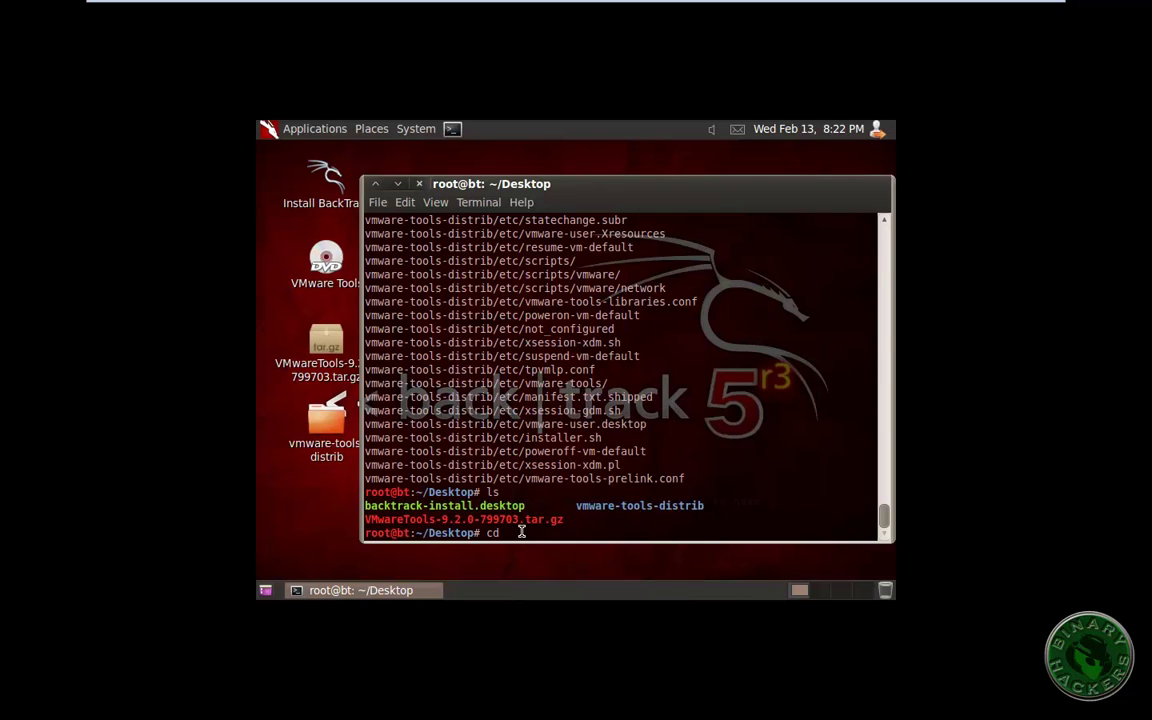
right_click(510, 533)
click(545, 465)
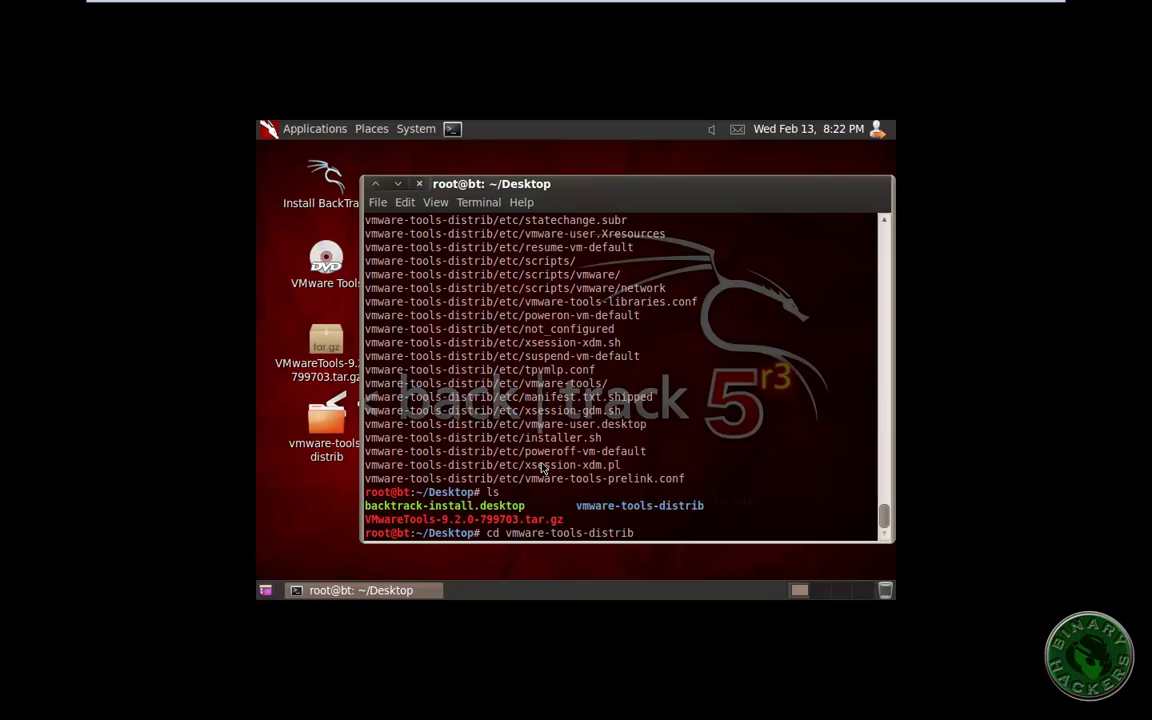
key(Return)
text(ls)
key(Return)
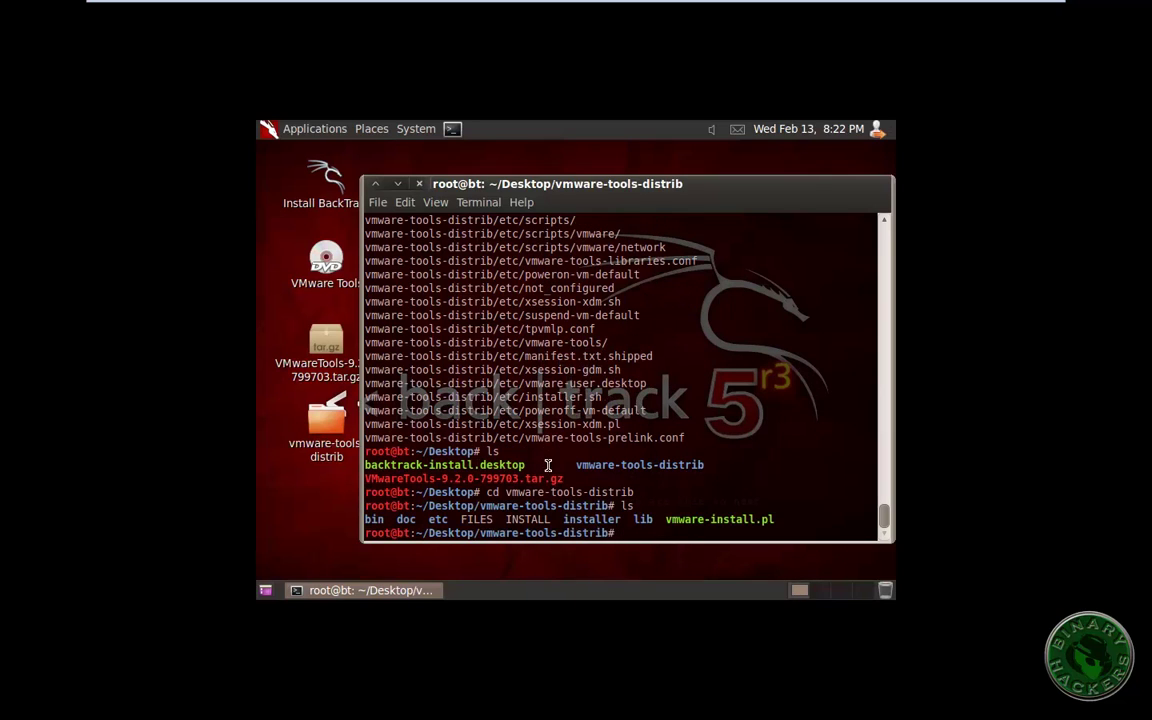
- Run the installer script ./vmware-install.pl from the vmware-tools-distrib directory
text(./)
double_click(688, 519)
right_click(688, 519)
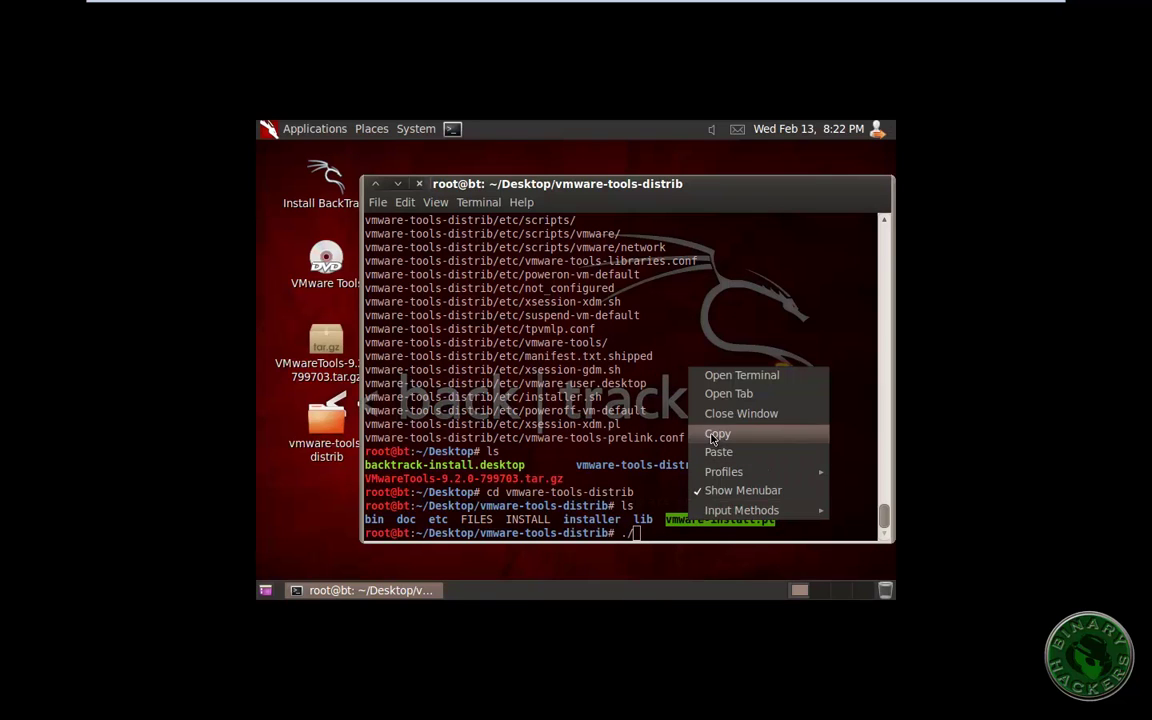
click(717, 432)
right_click(655, 540)
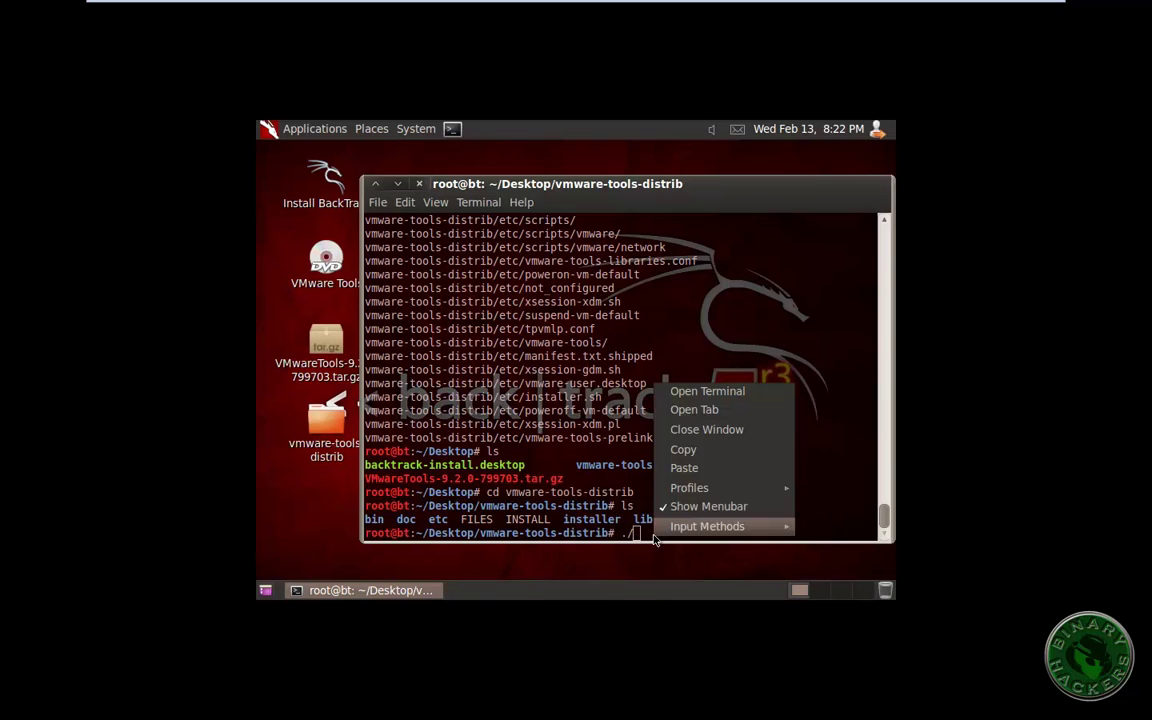
click(684, 467)
key(Return)
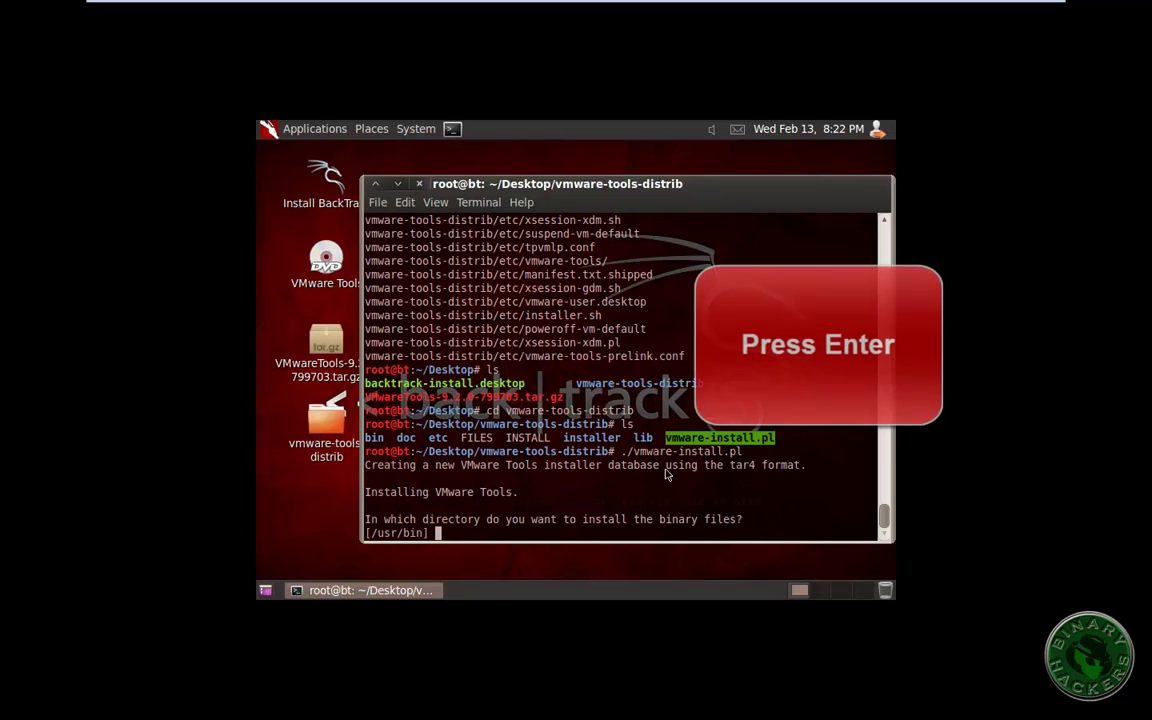
- Accept the VMware Tools installer's default directories, allow missing paths to be created, and agree to run vmware-config-tools.pl
key(Return)
key(Return)
key(Return)
key(Return)
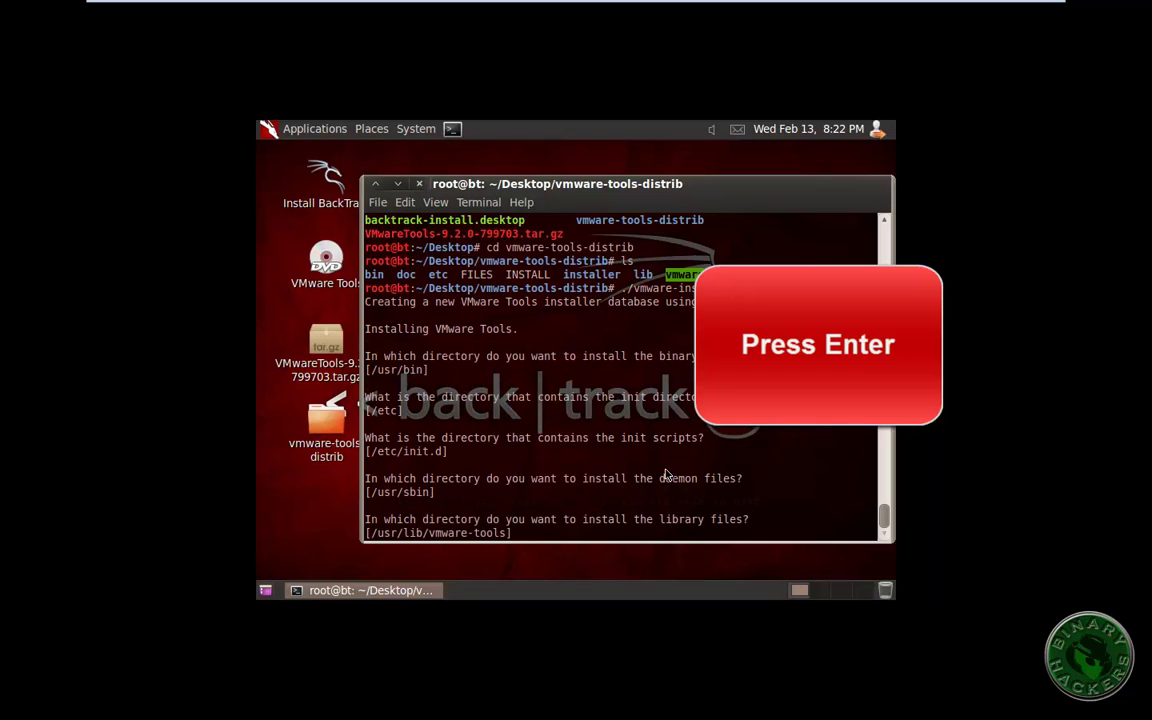
key(Return)
key(Return)
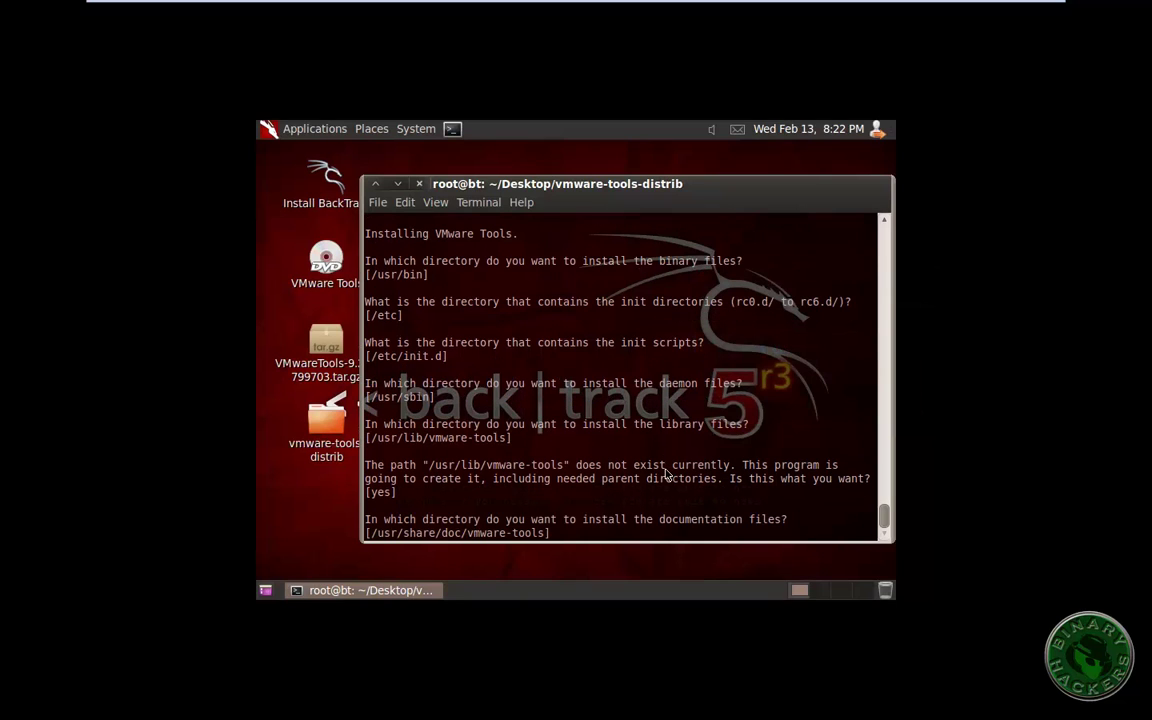
key(Return)
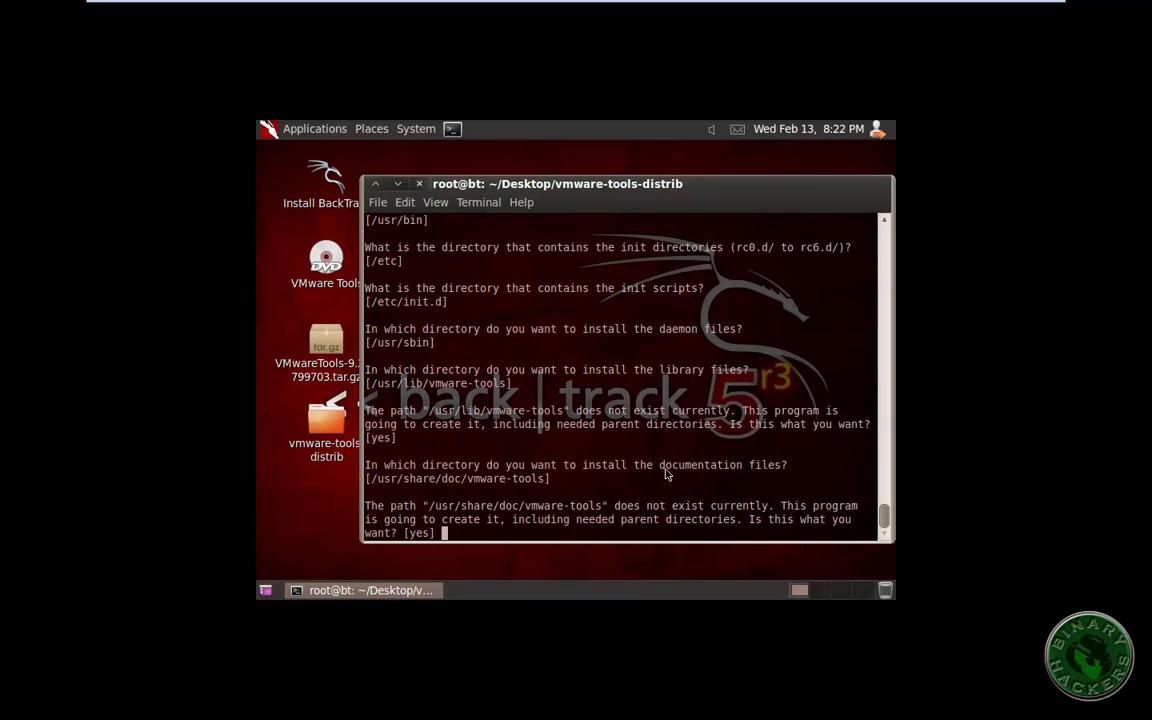
key(Return)
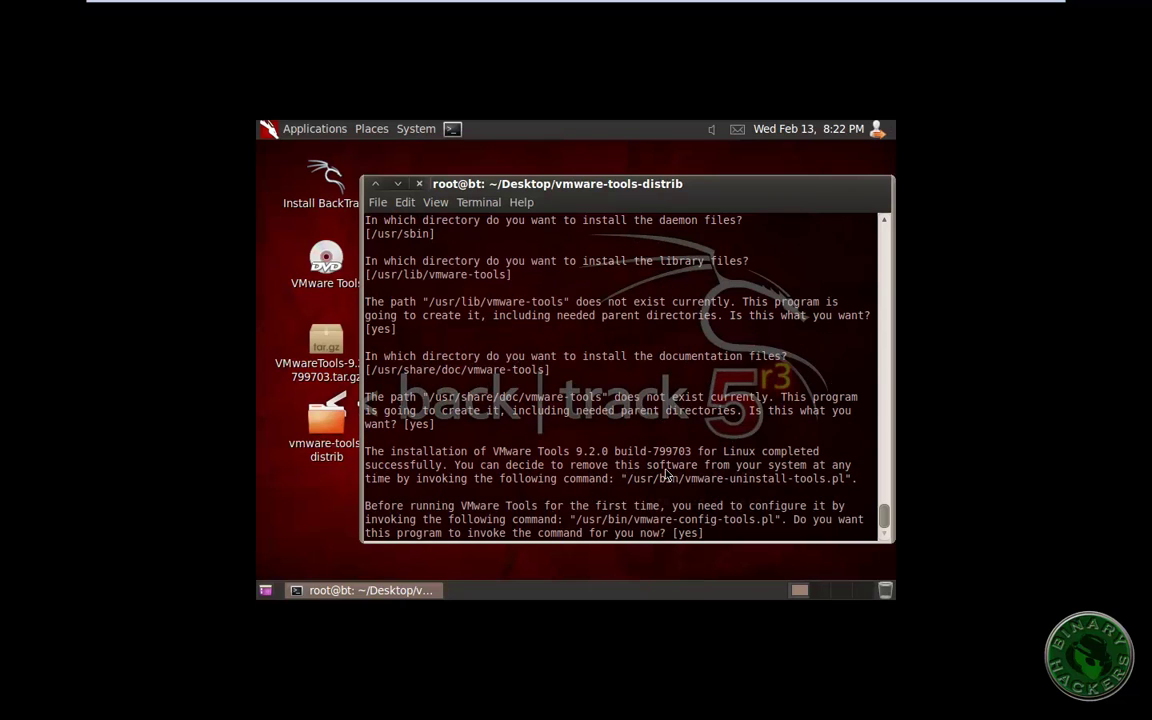
key(Return)
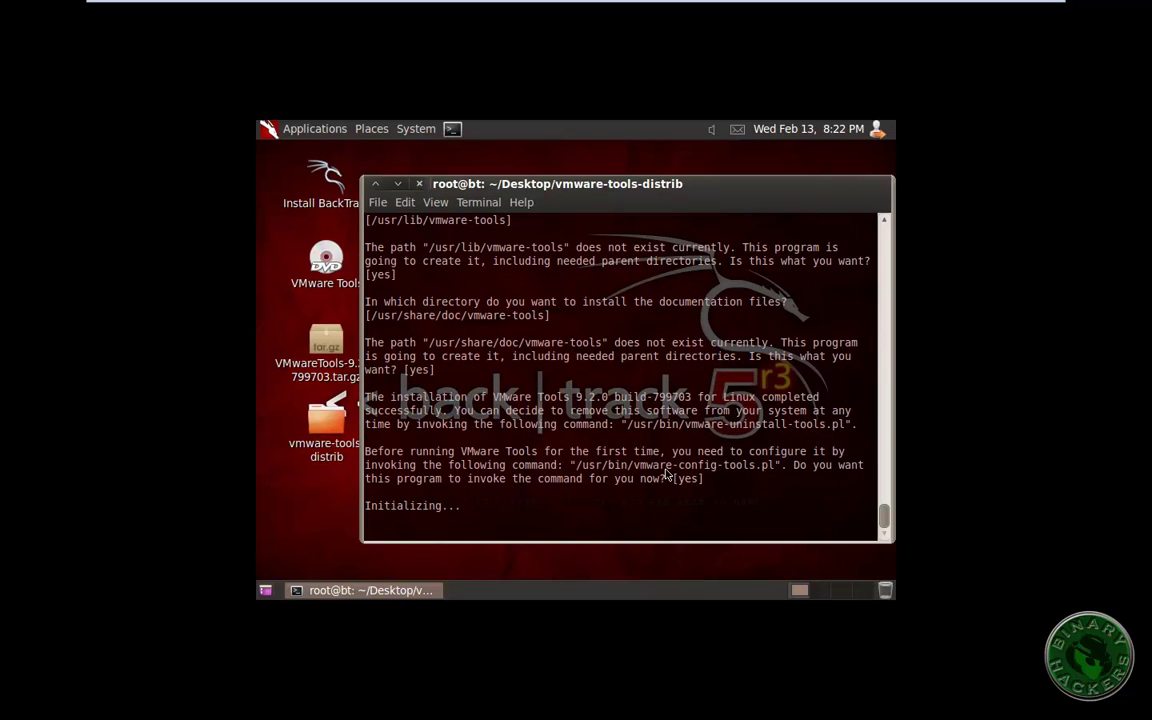